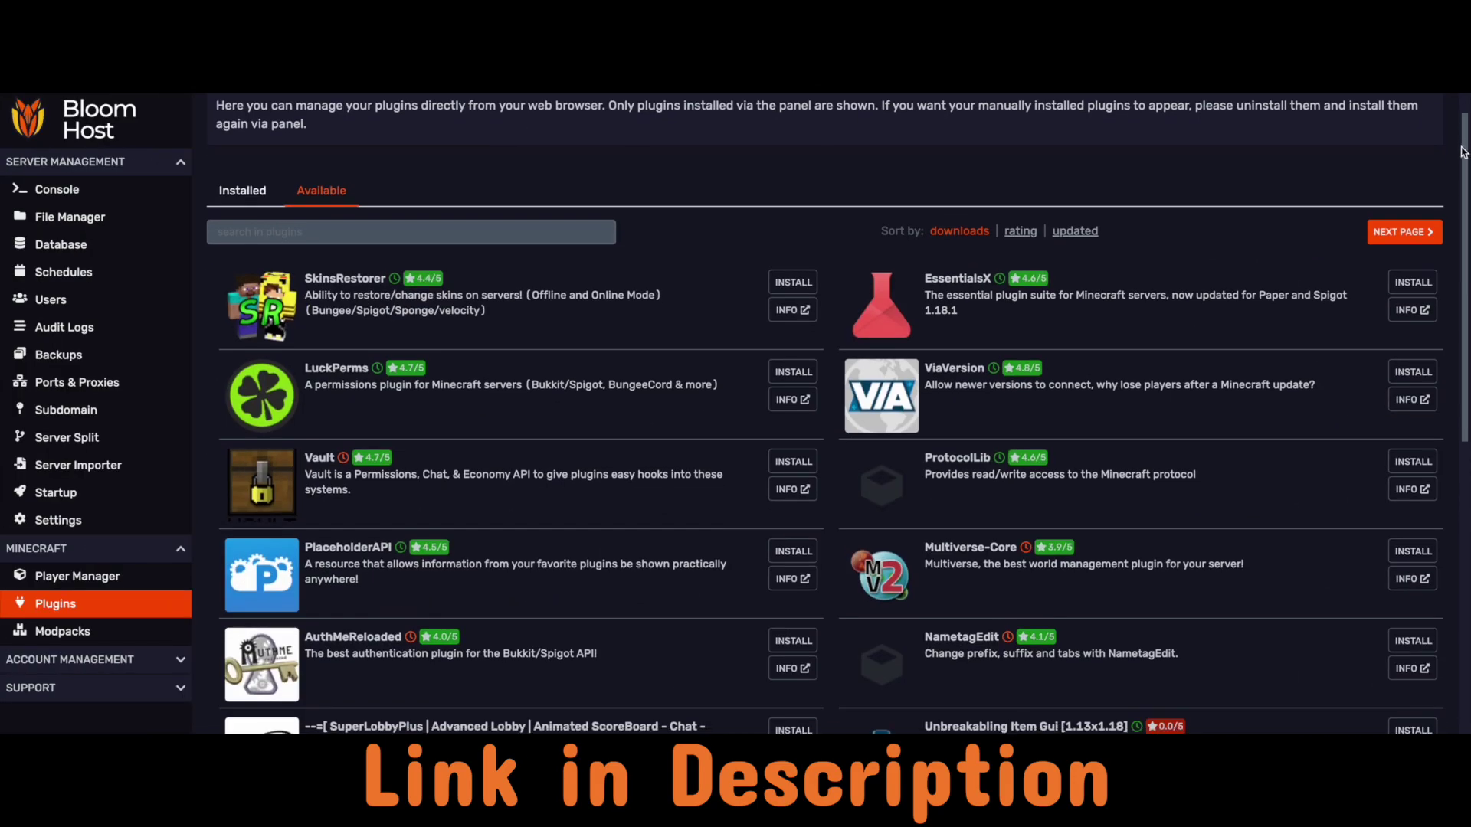
Open the desktop's Minecraft Server folder to show server.jar, start.bat and server.properties.
left_click_drag(1463, 151, 1453, 344)
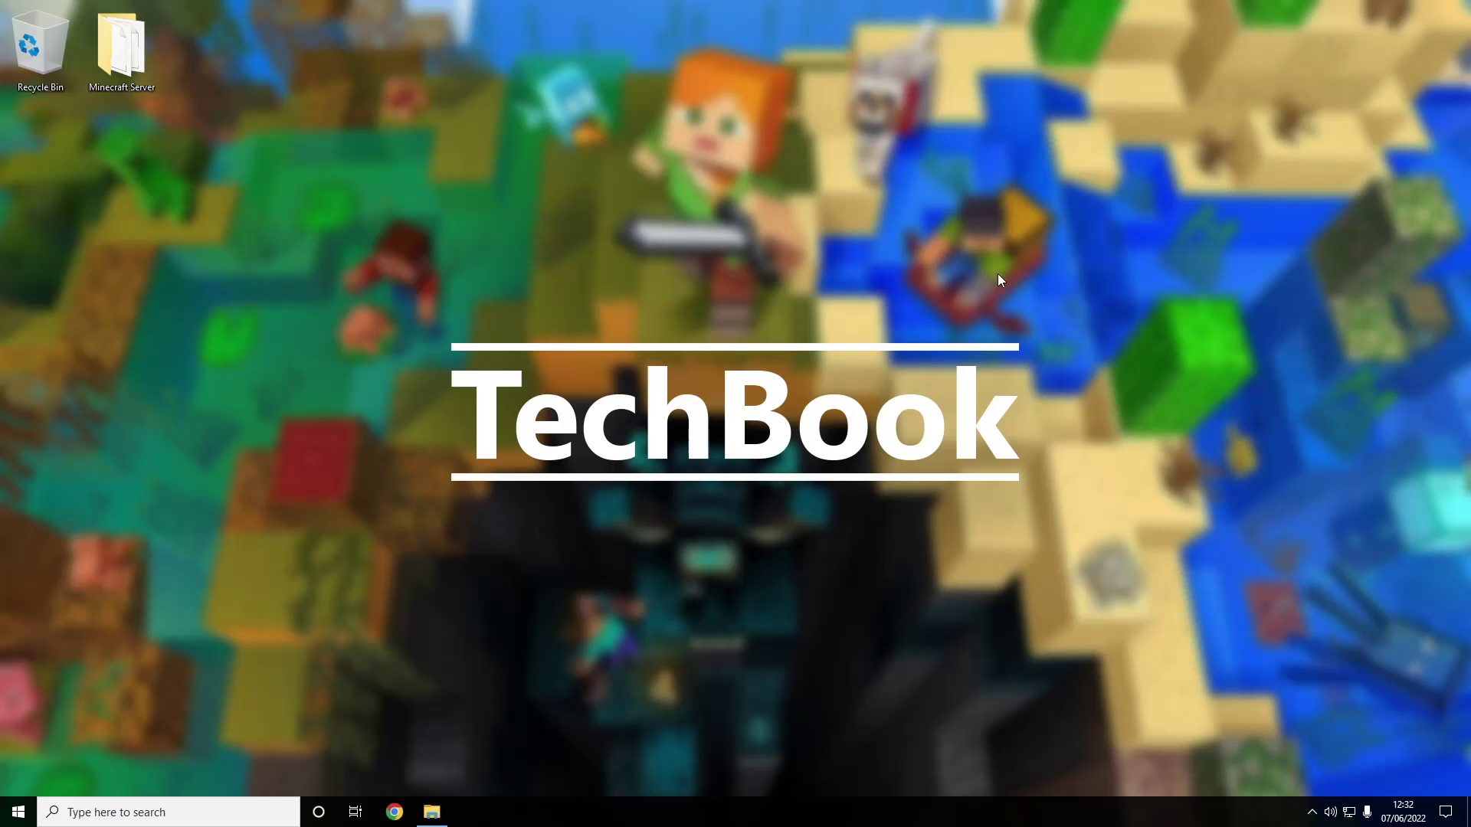
double_click(121, 46)
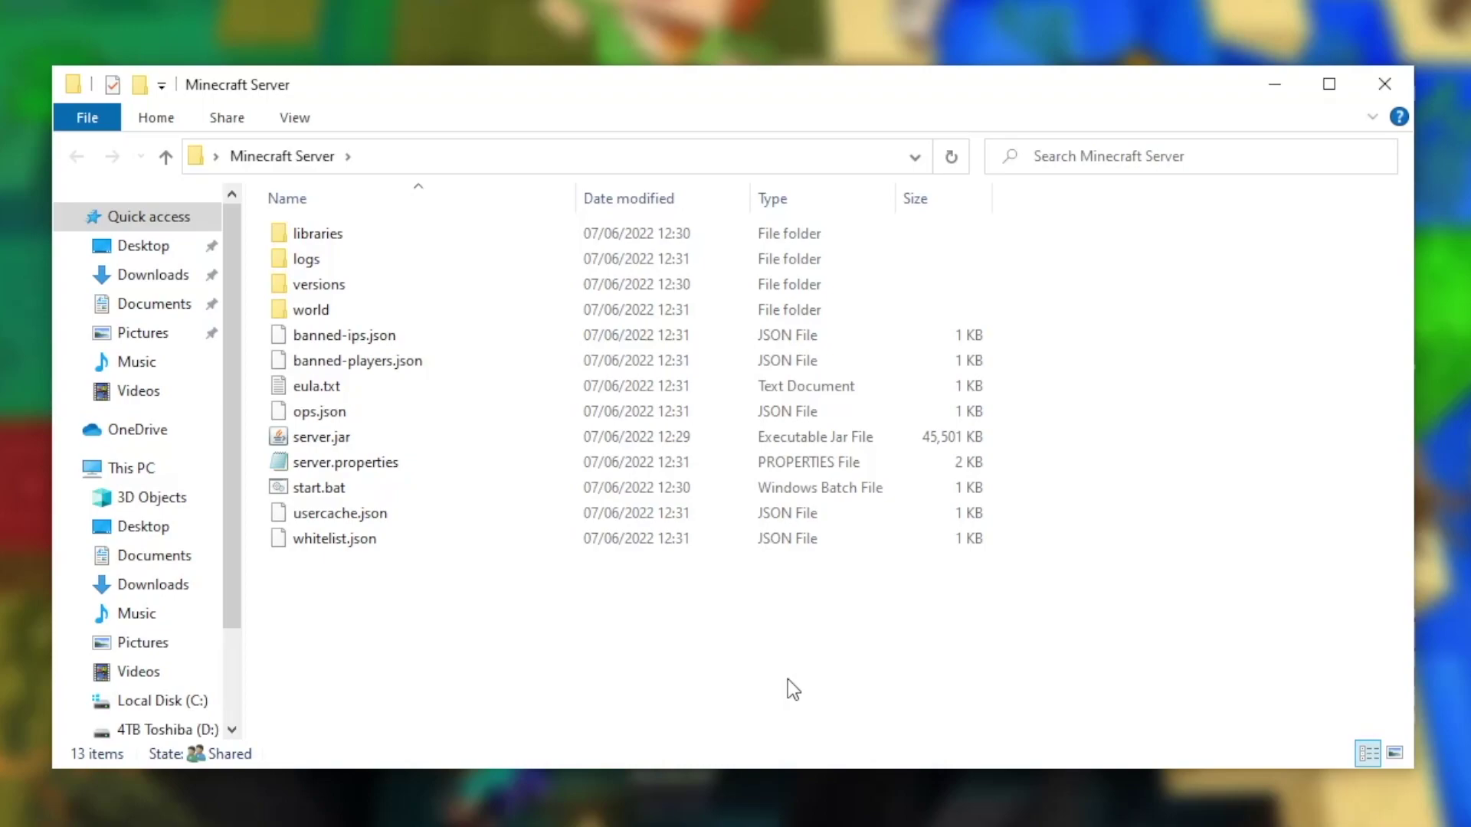
Copy the server-port value 25565 from server.properties in Notepad.
double_click(430, 463)
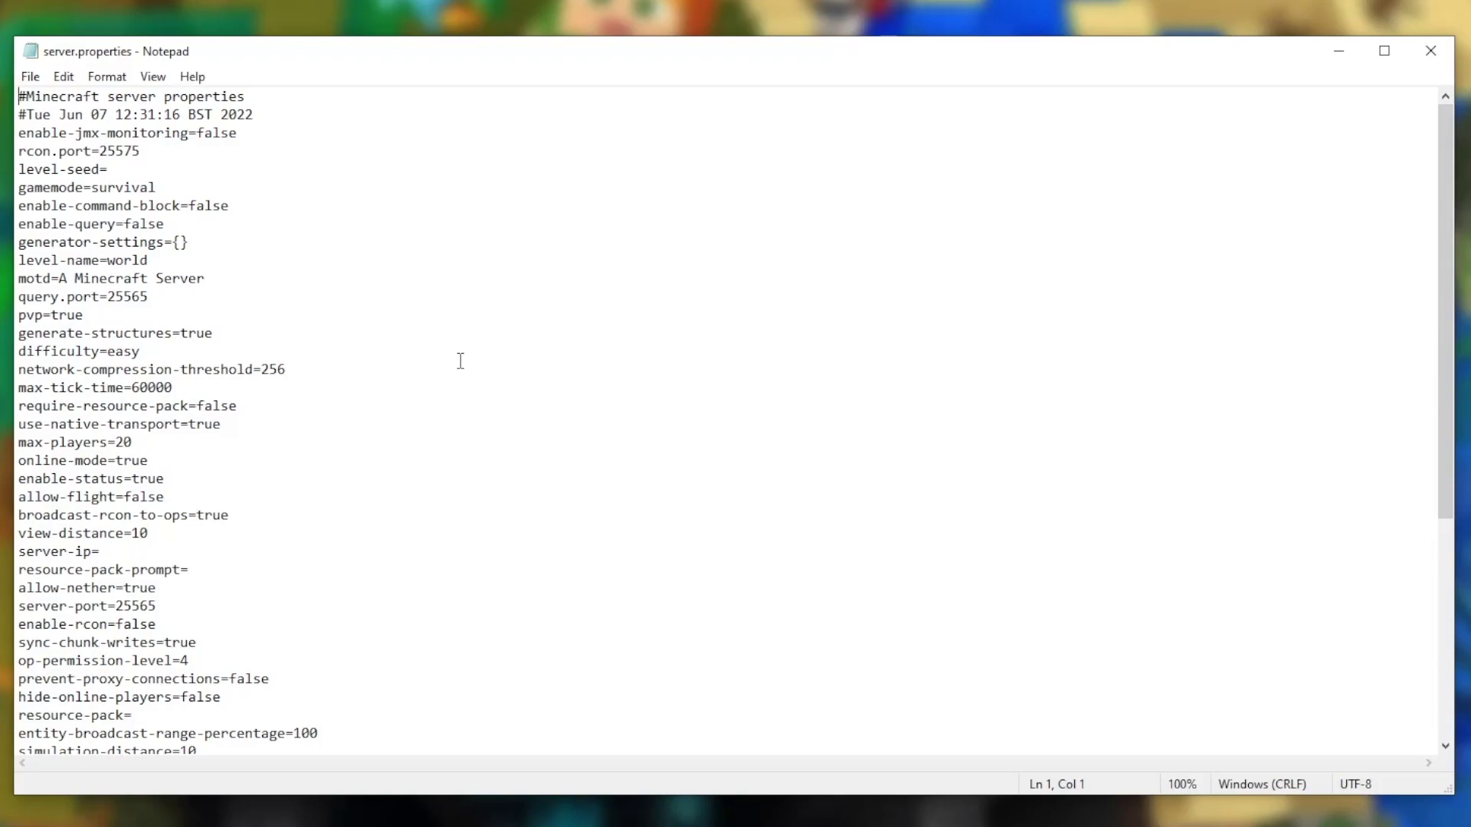
left_click_drag(157, 606, 22, 610)
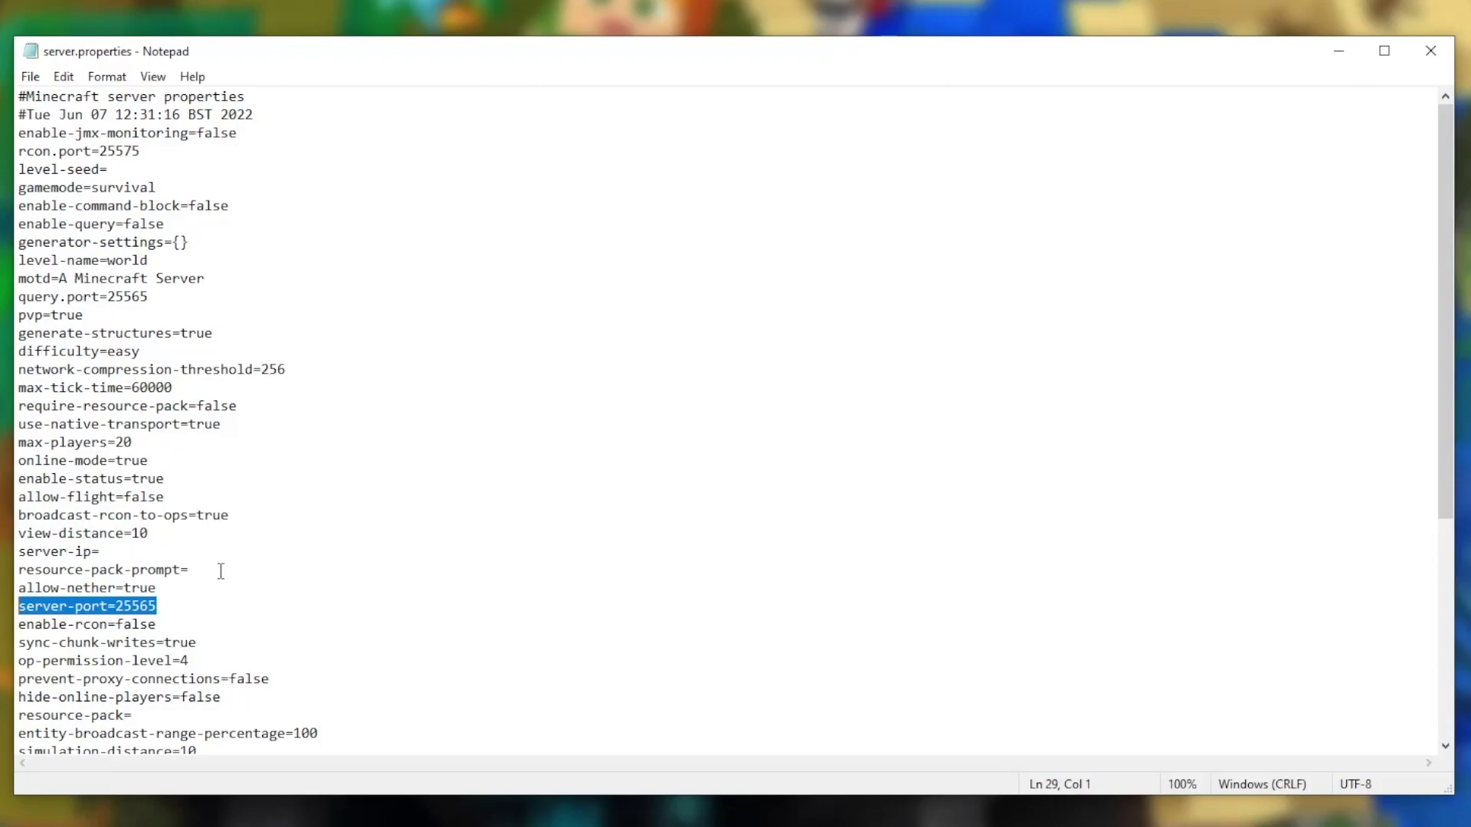
left_click_drag(158, 606, 115, 607)
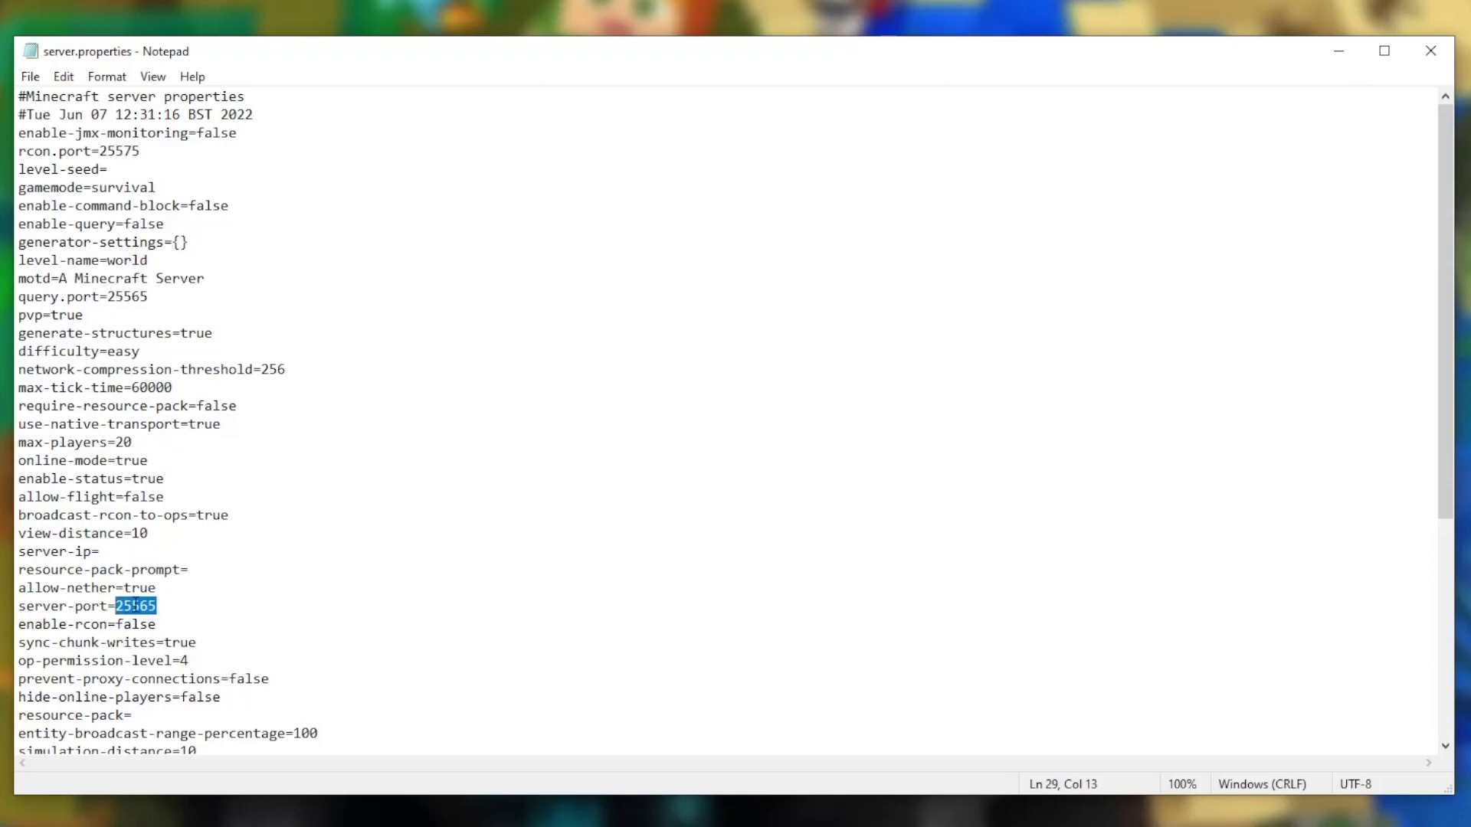
right_click(135, 605)
left_click(184, 363)
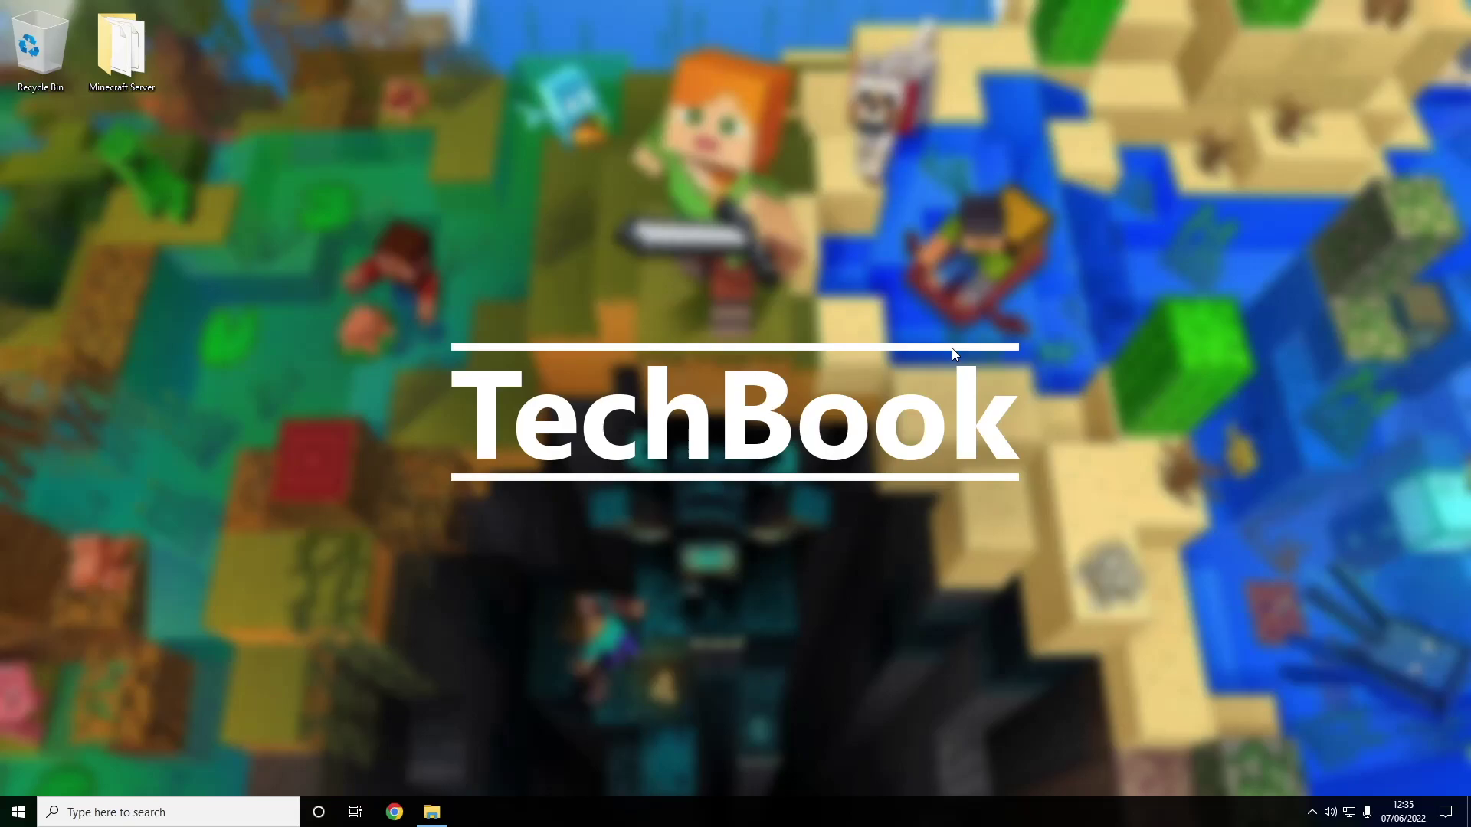
Launch Windows Defender Firewall by searching 'firewall' from the Start menu.
key("super")
type("firewall")
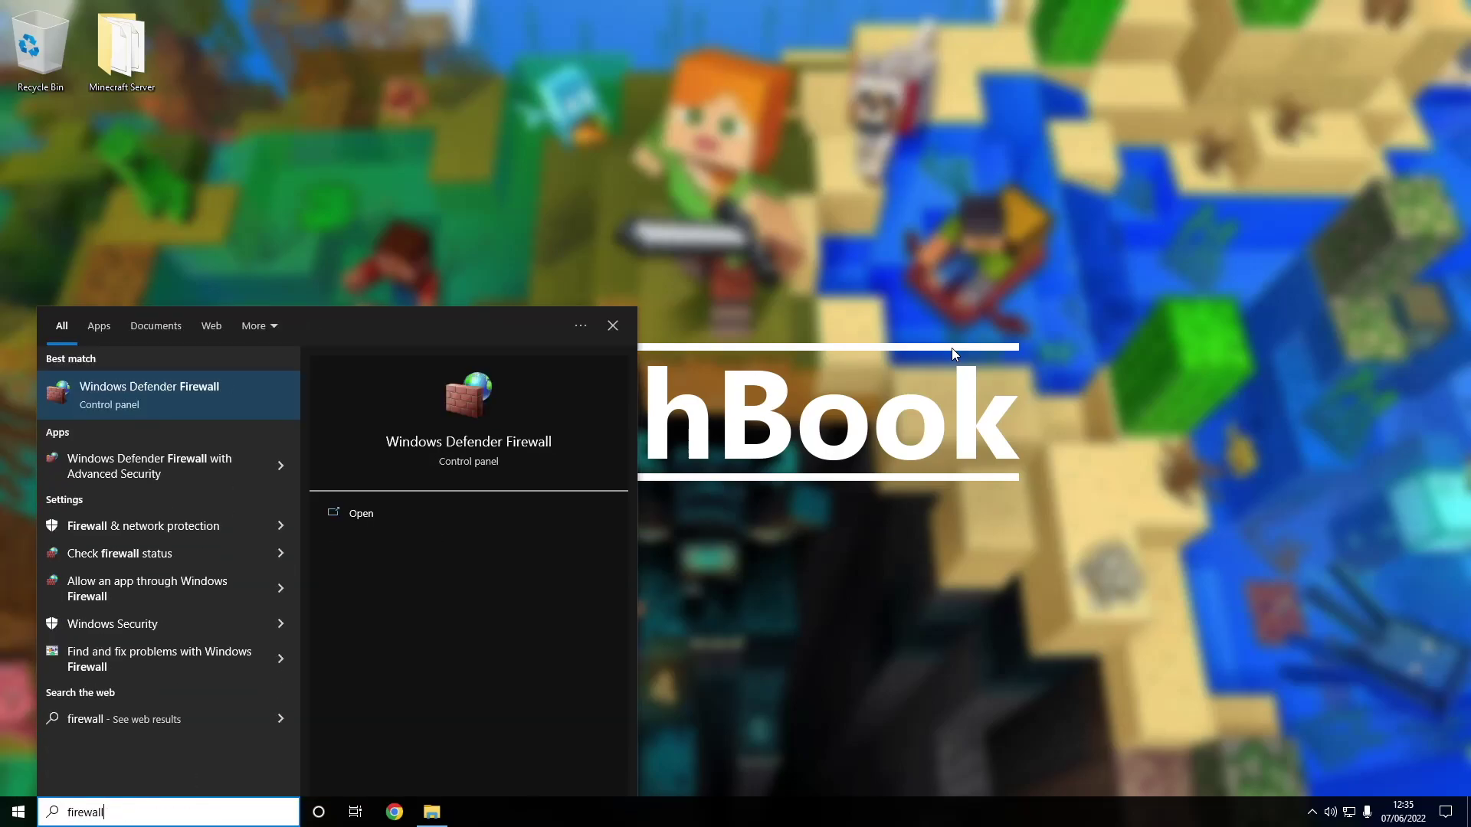
key("Return")
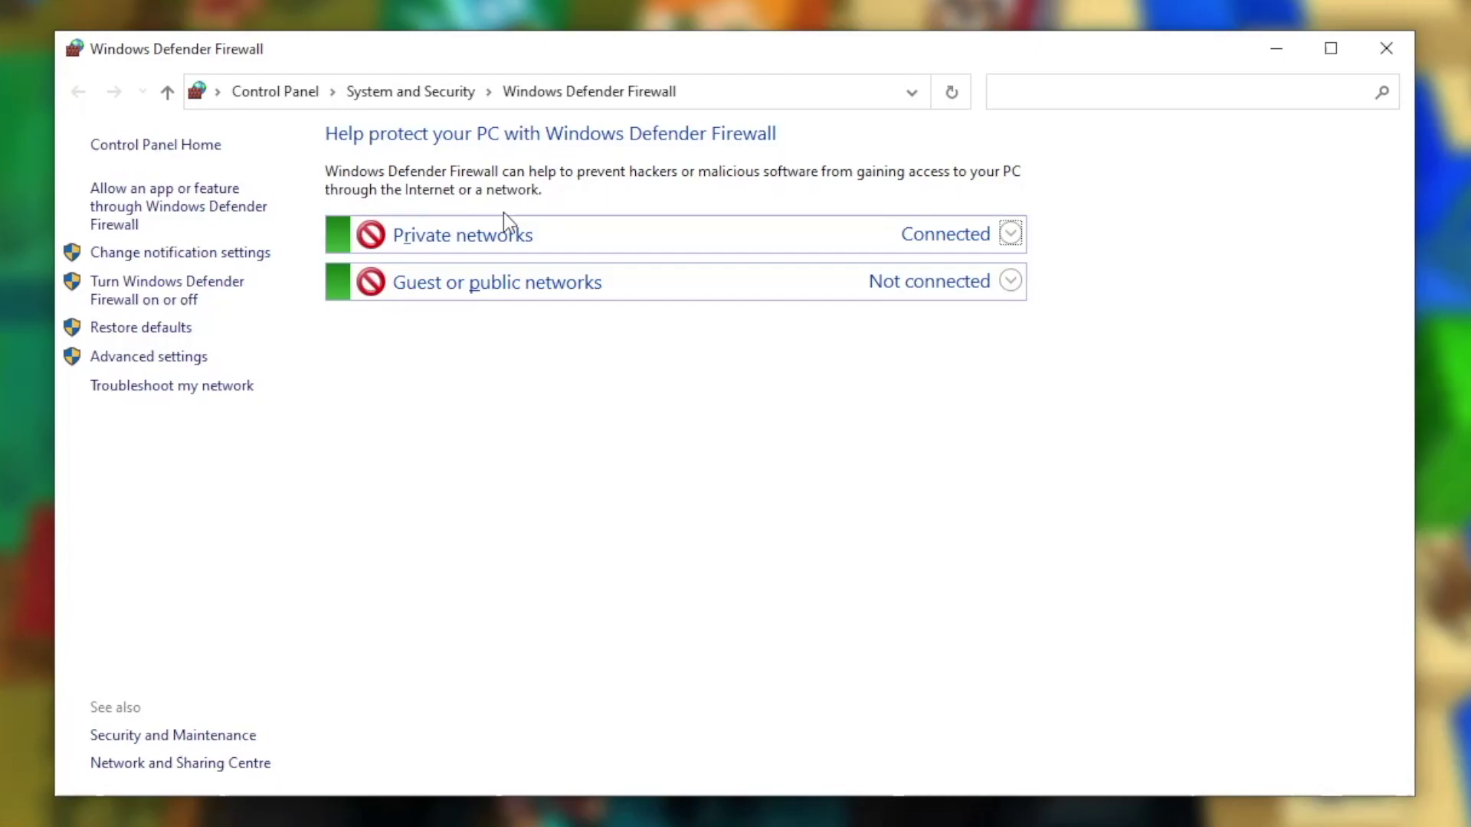
In Advanced settings, start a new port-based inbound rule.
left_click(169, 365)
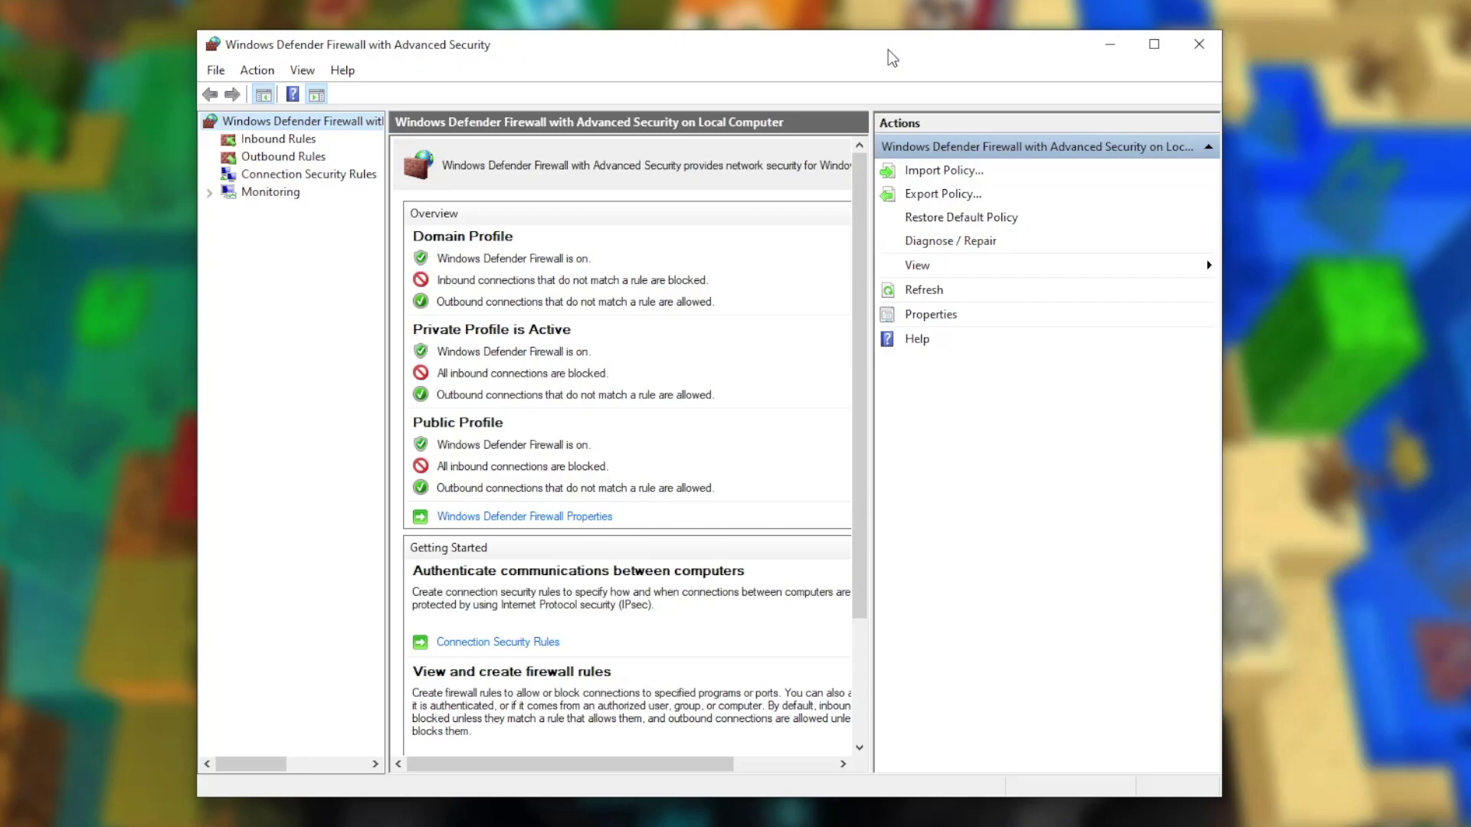
left_click(274, 141)
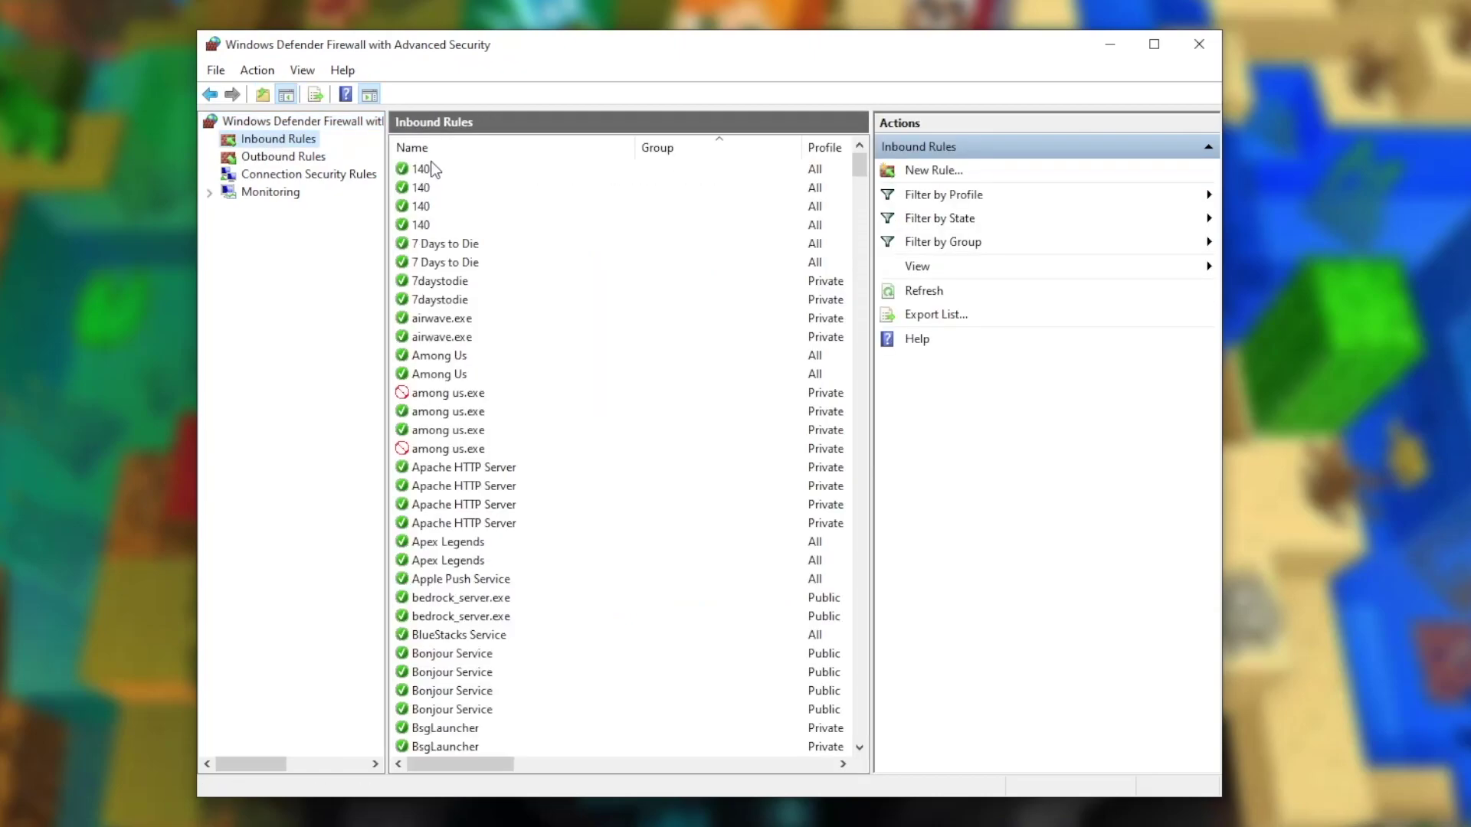
left_click(929, 178)
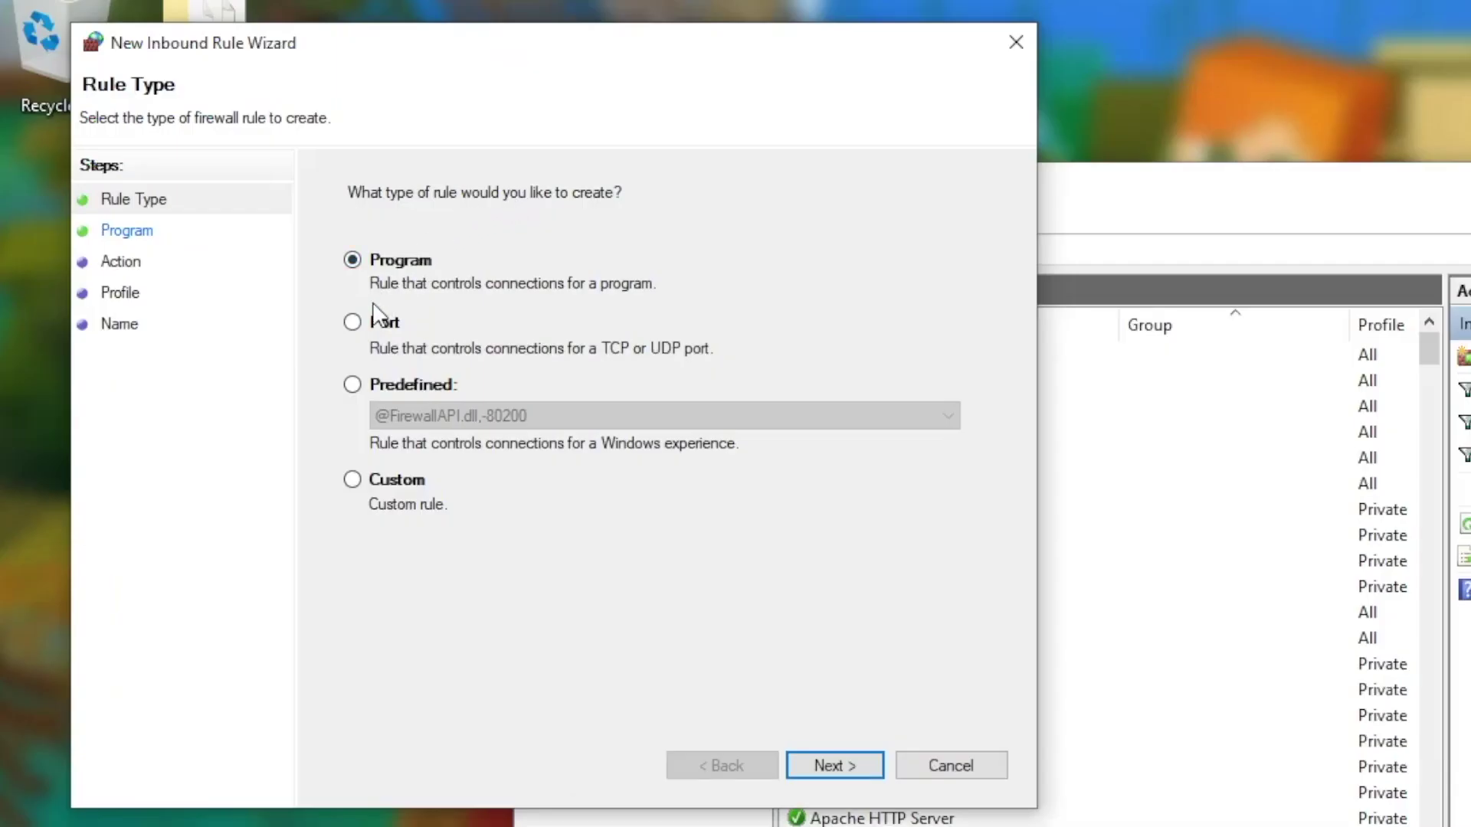
left_click(353, 322)
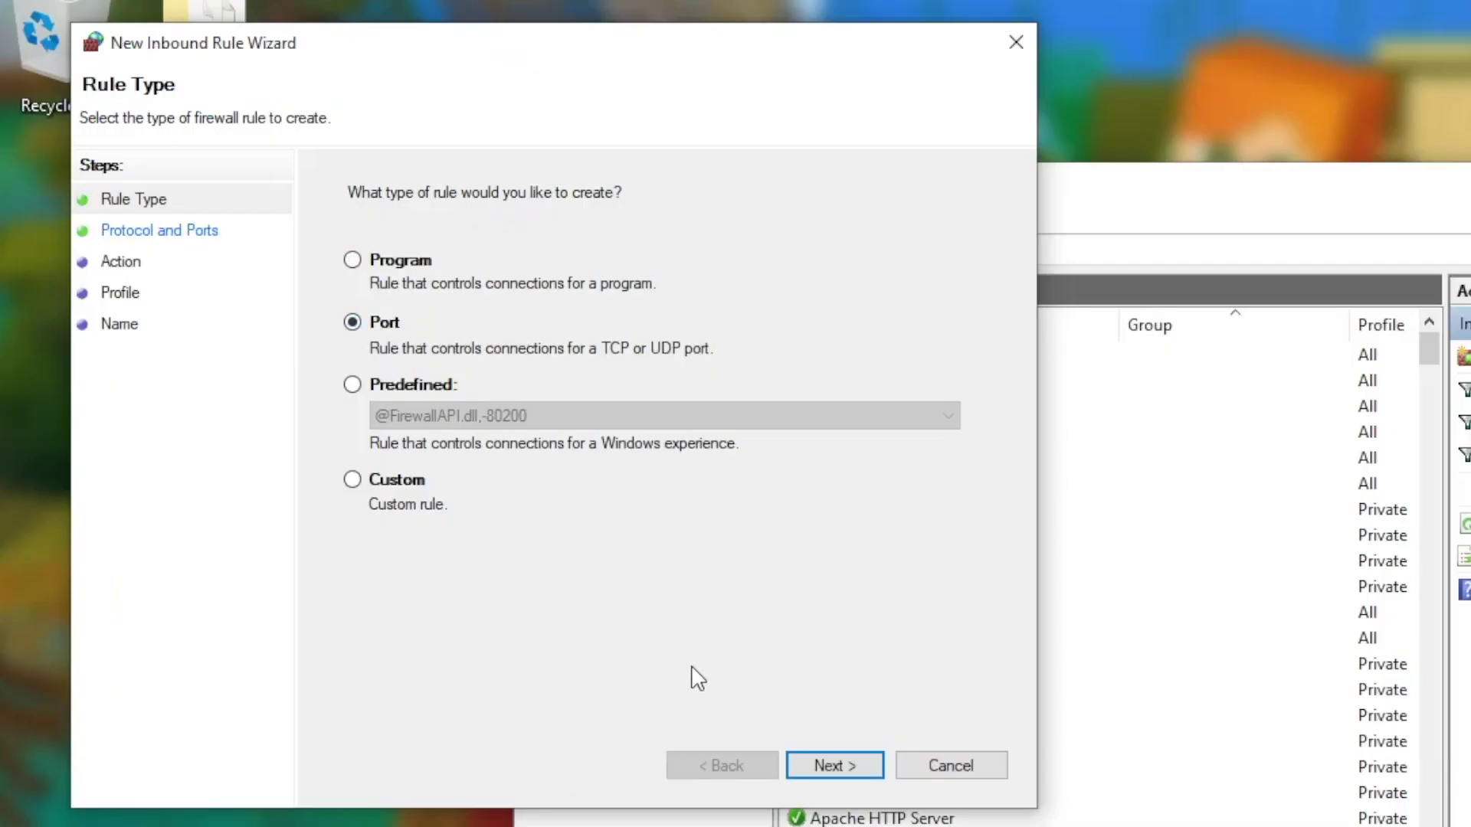
left_click(826, 760)
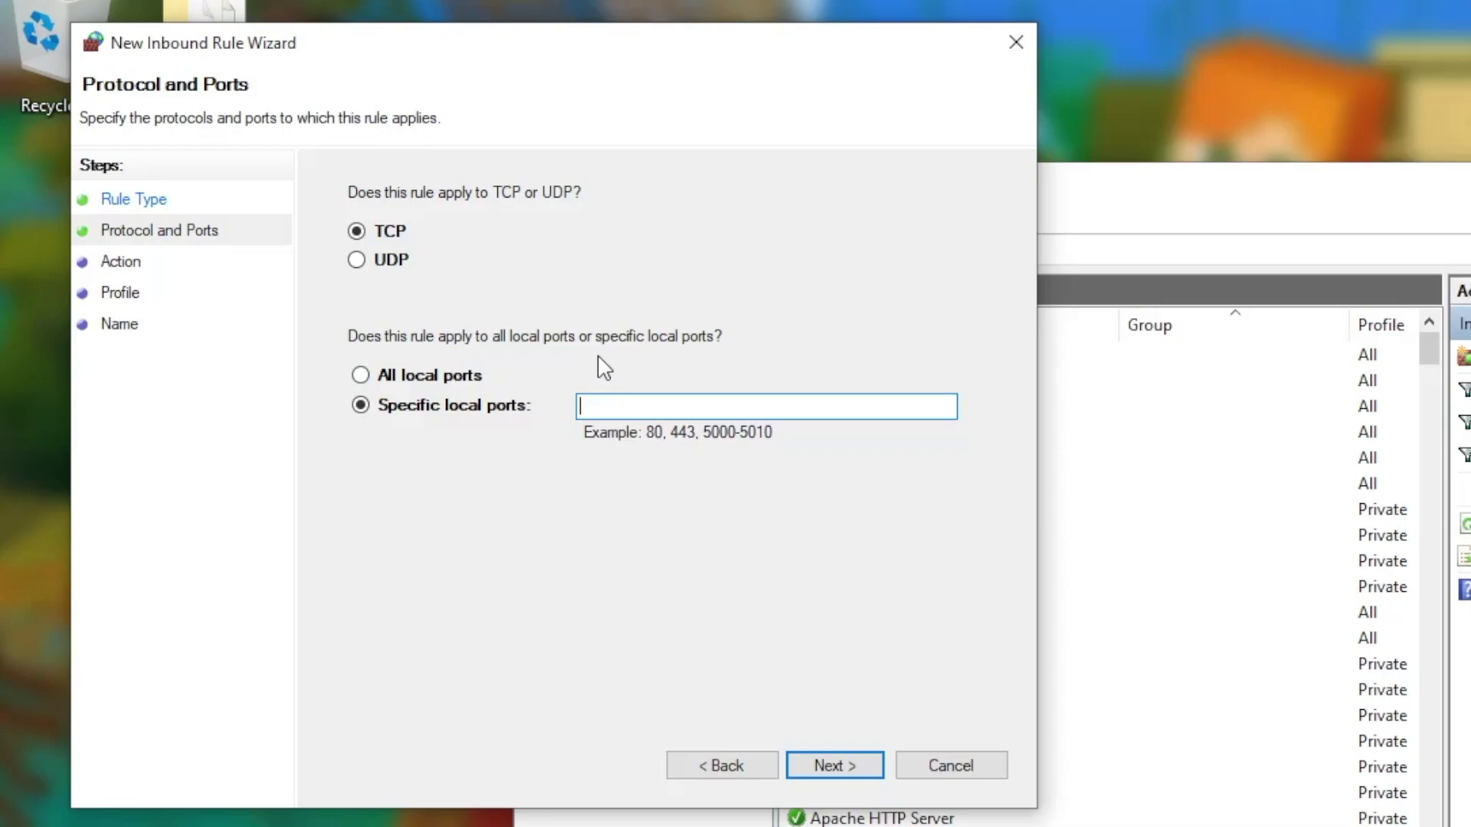
Allow TCP port 25565 on all profiles and name the rule Minecraft.
type("25565")
left_click(835, 767)
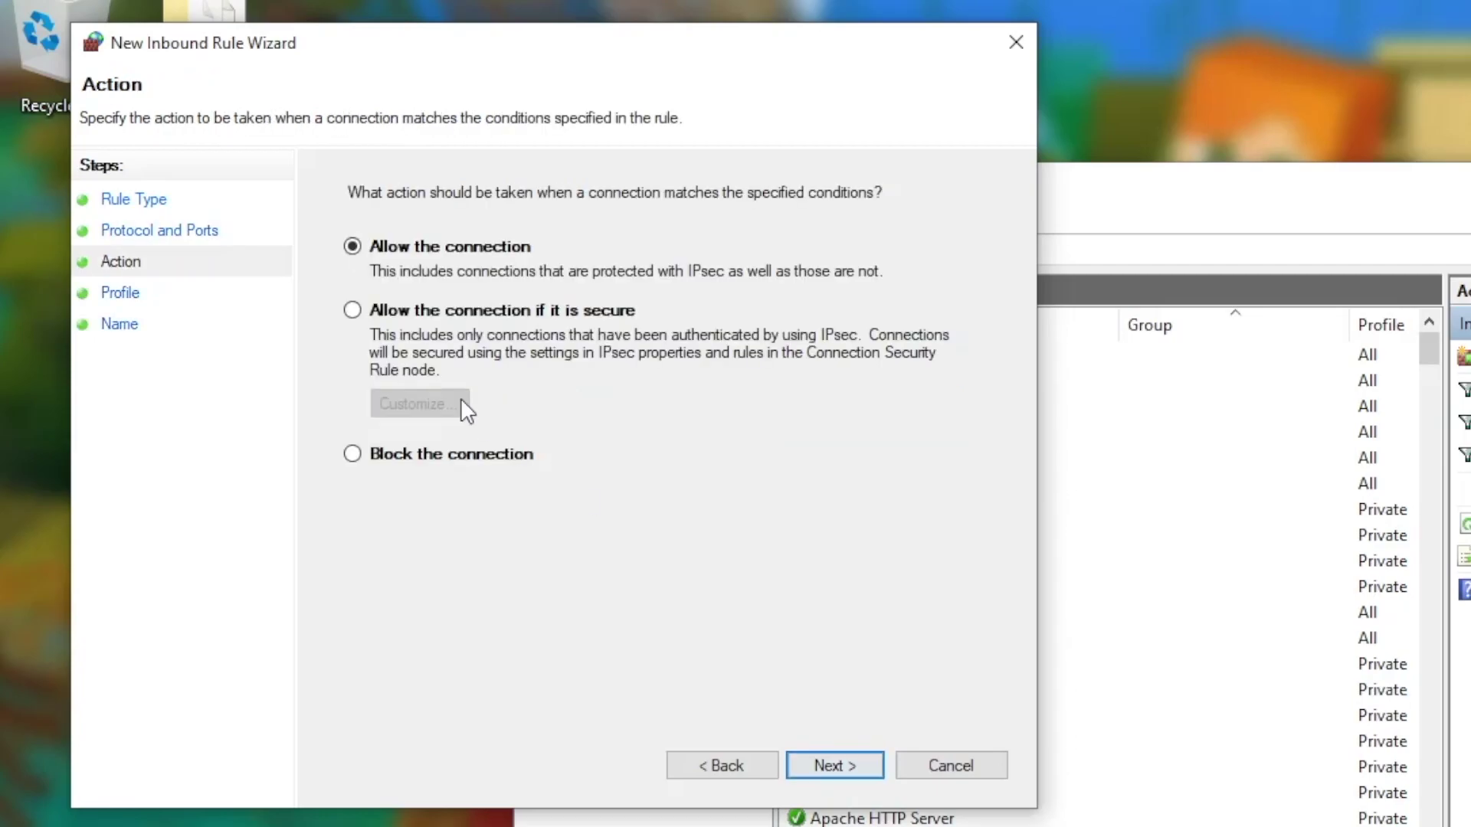
left_click(834, 766)
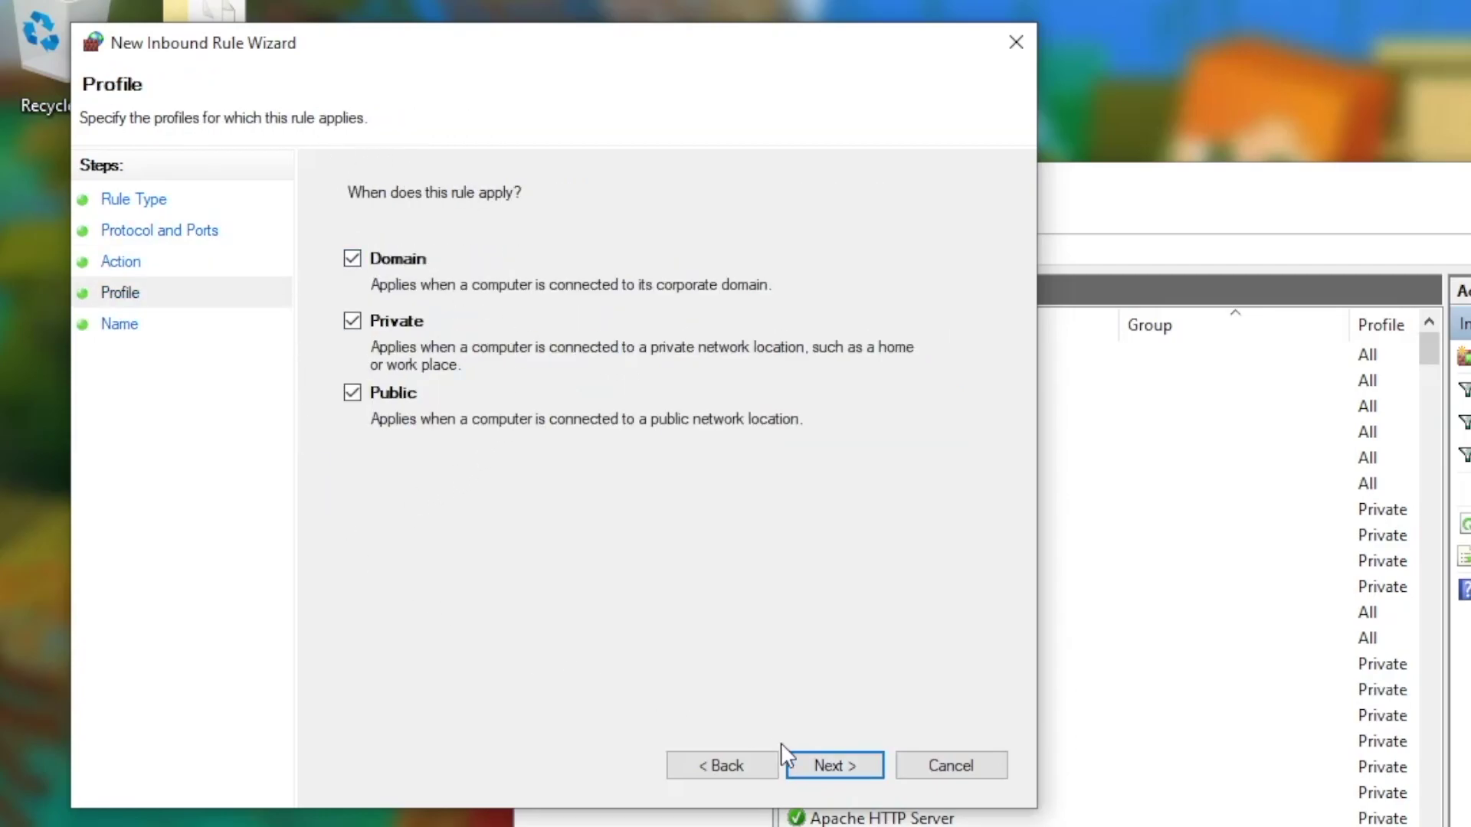
left_click(805, 762)
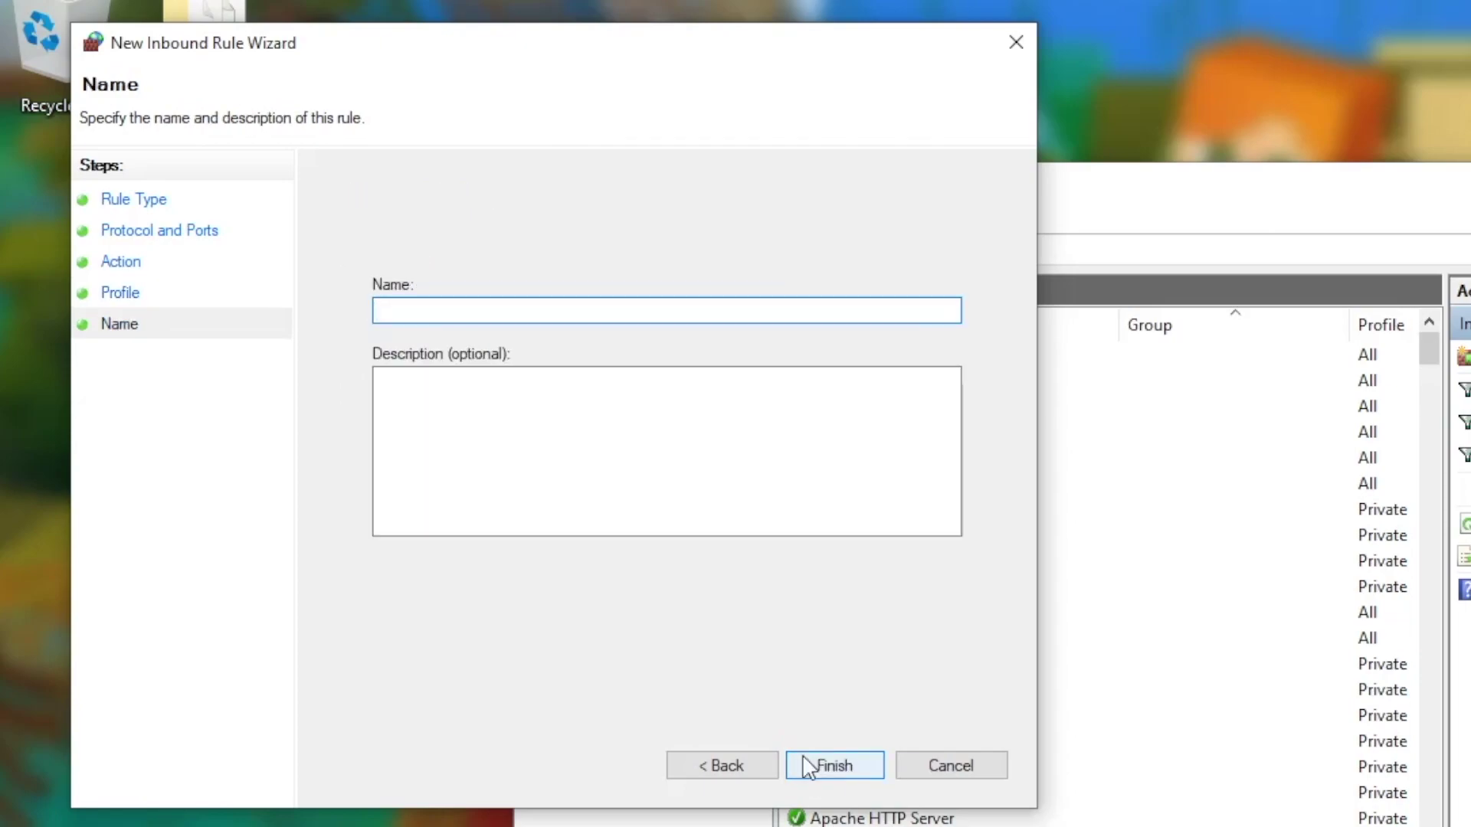
type("Minecraft")
left_click(833, 766)
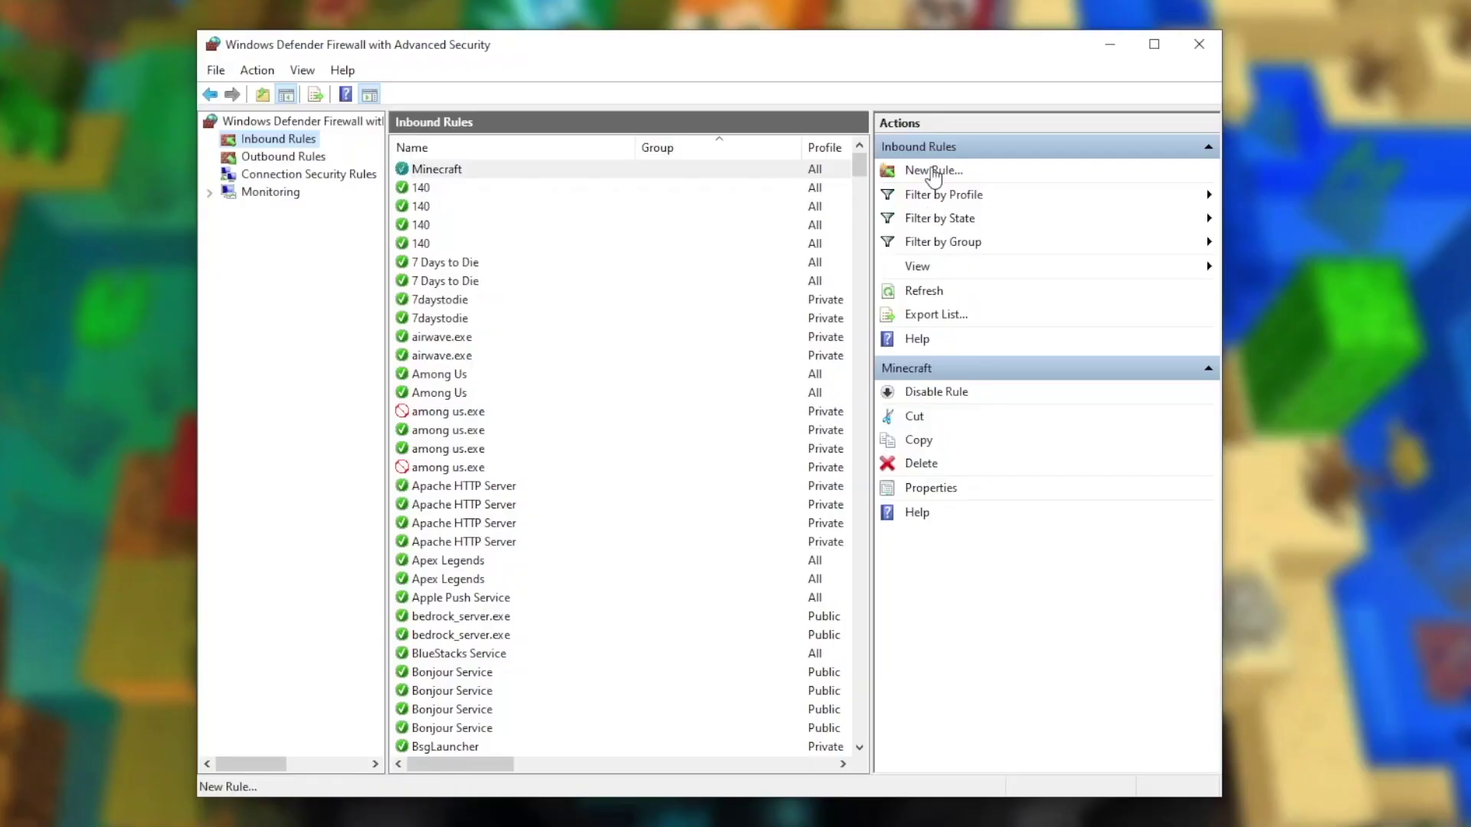
Create an inbound port rule for UDP 25565, allowed on all profiles, named Minecraft.
left_click(933, 176)
left_click(126, 171)
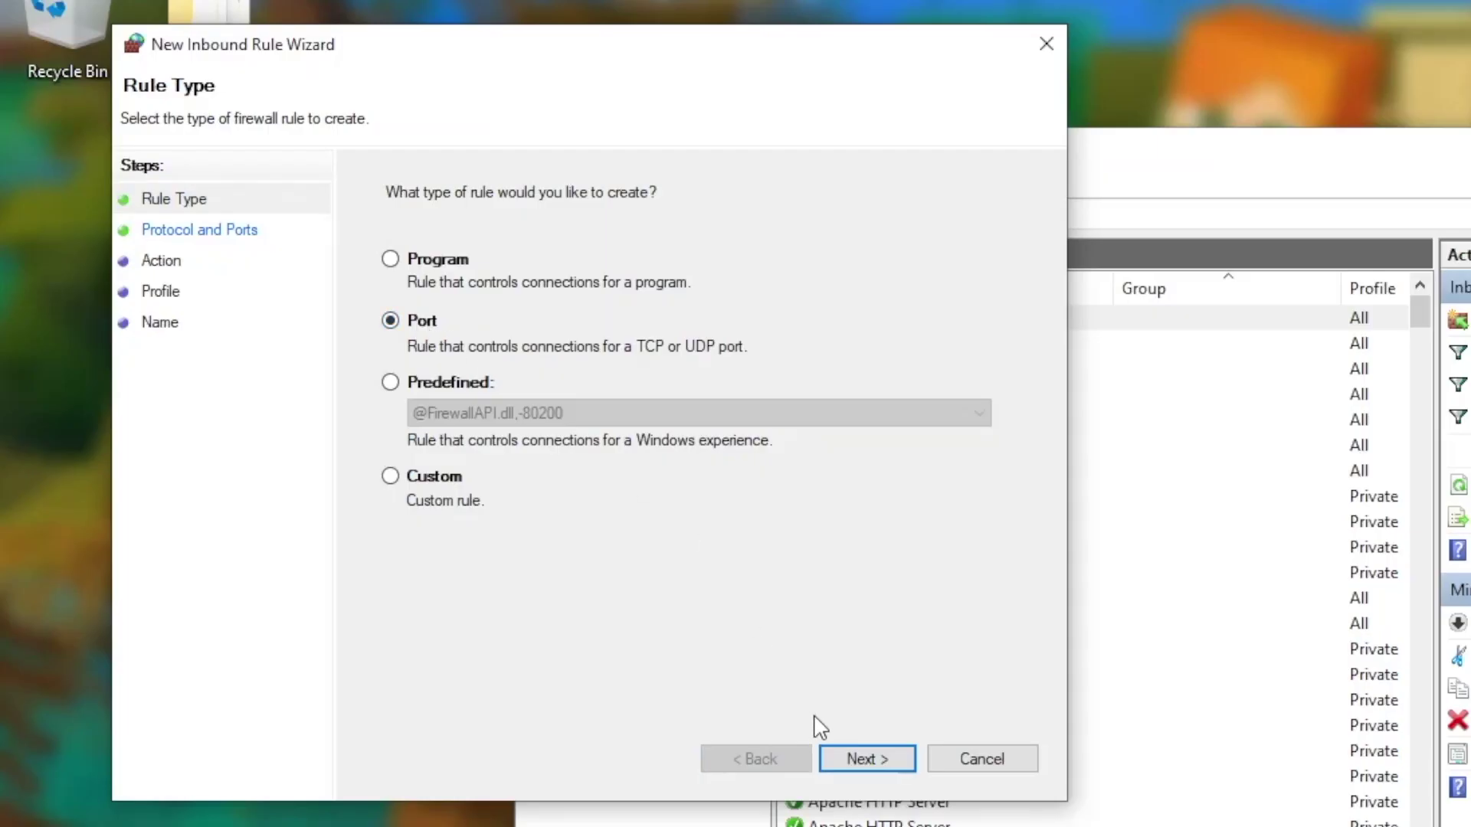
left_click(874, 760)
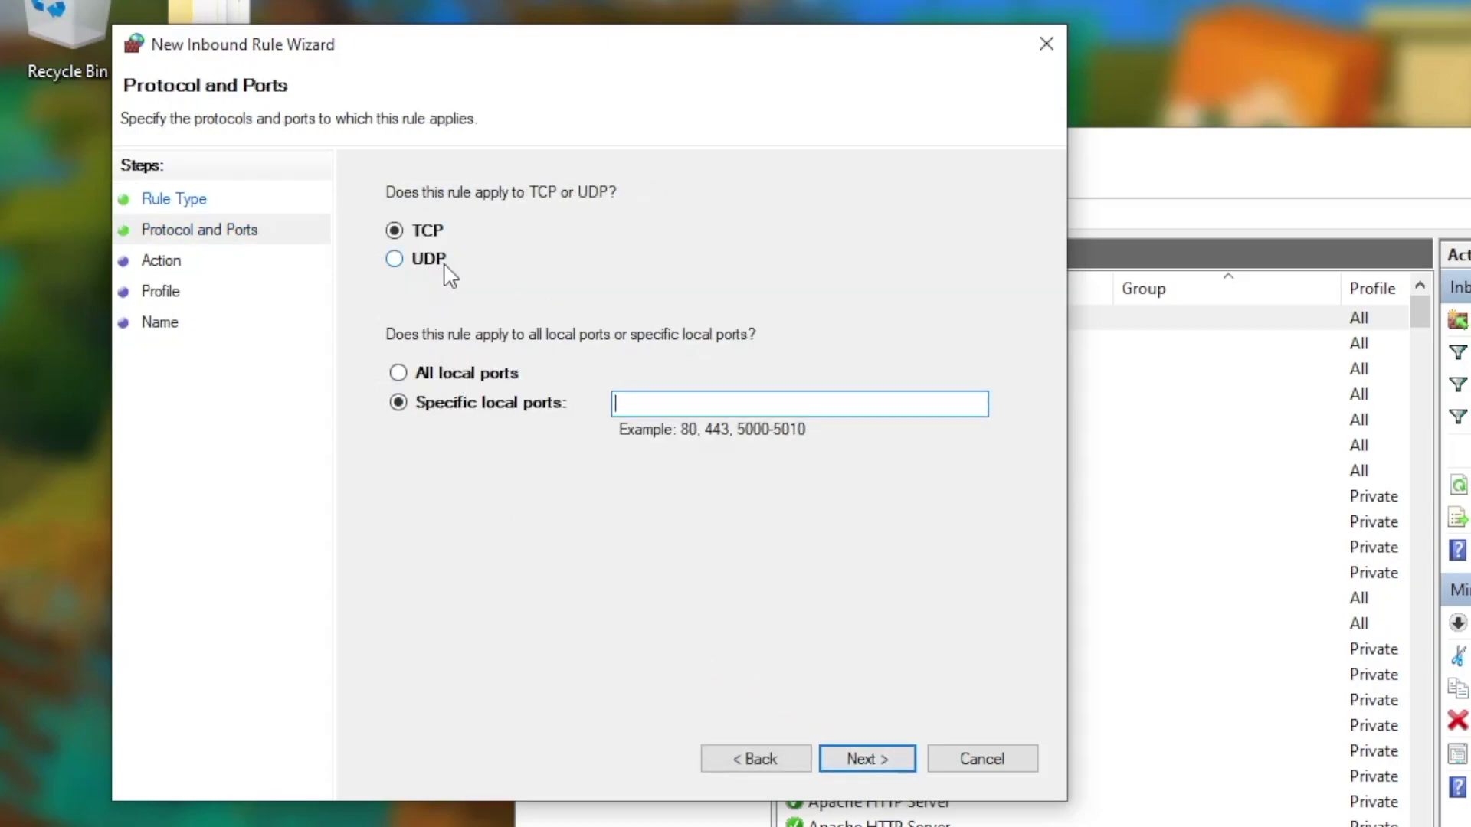
left_click(397, 264)
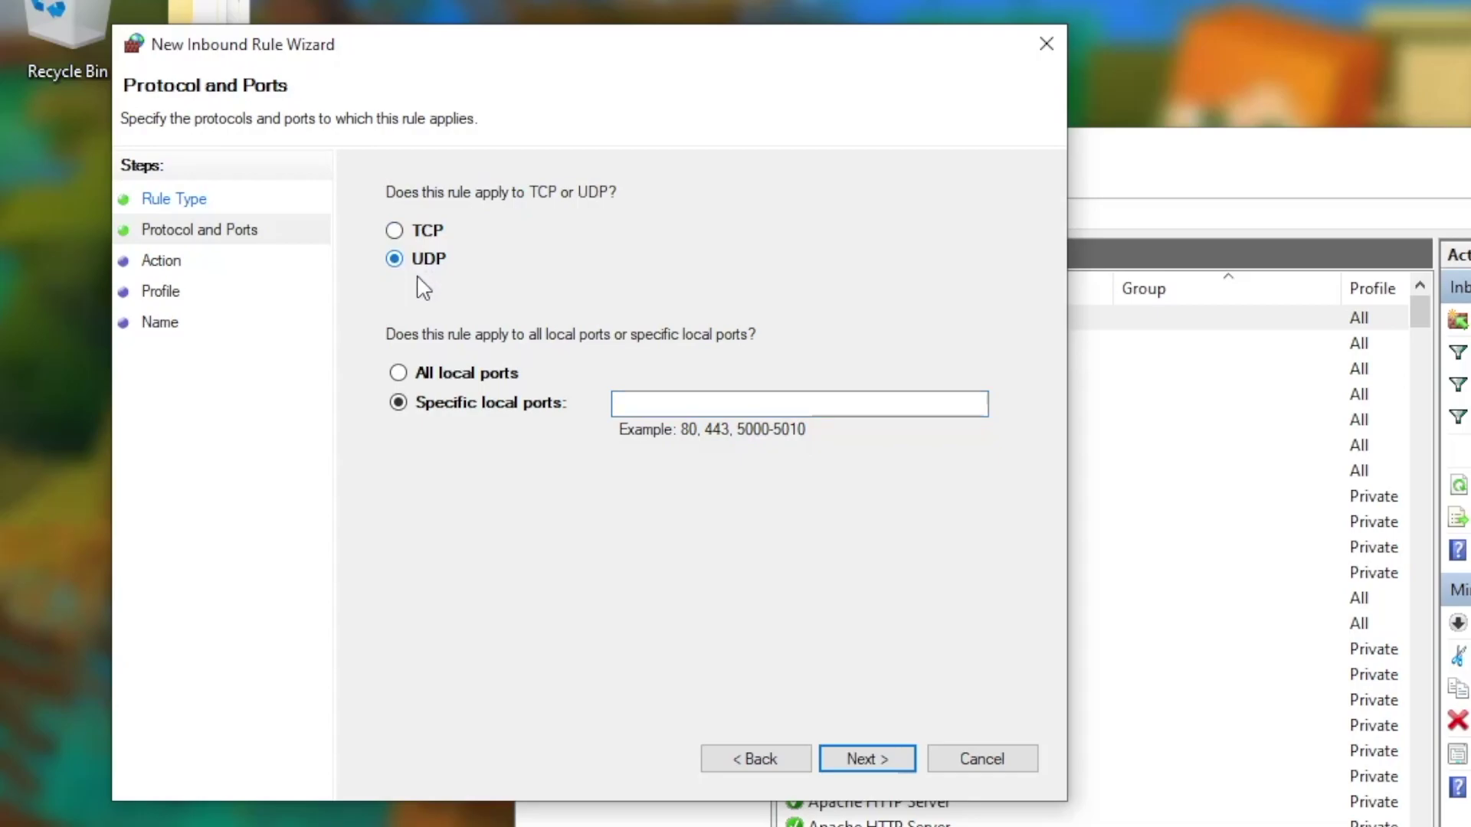
left_click(645, 400)
type("25565")
left_click(885, 762)
left_click(858, 758)
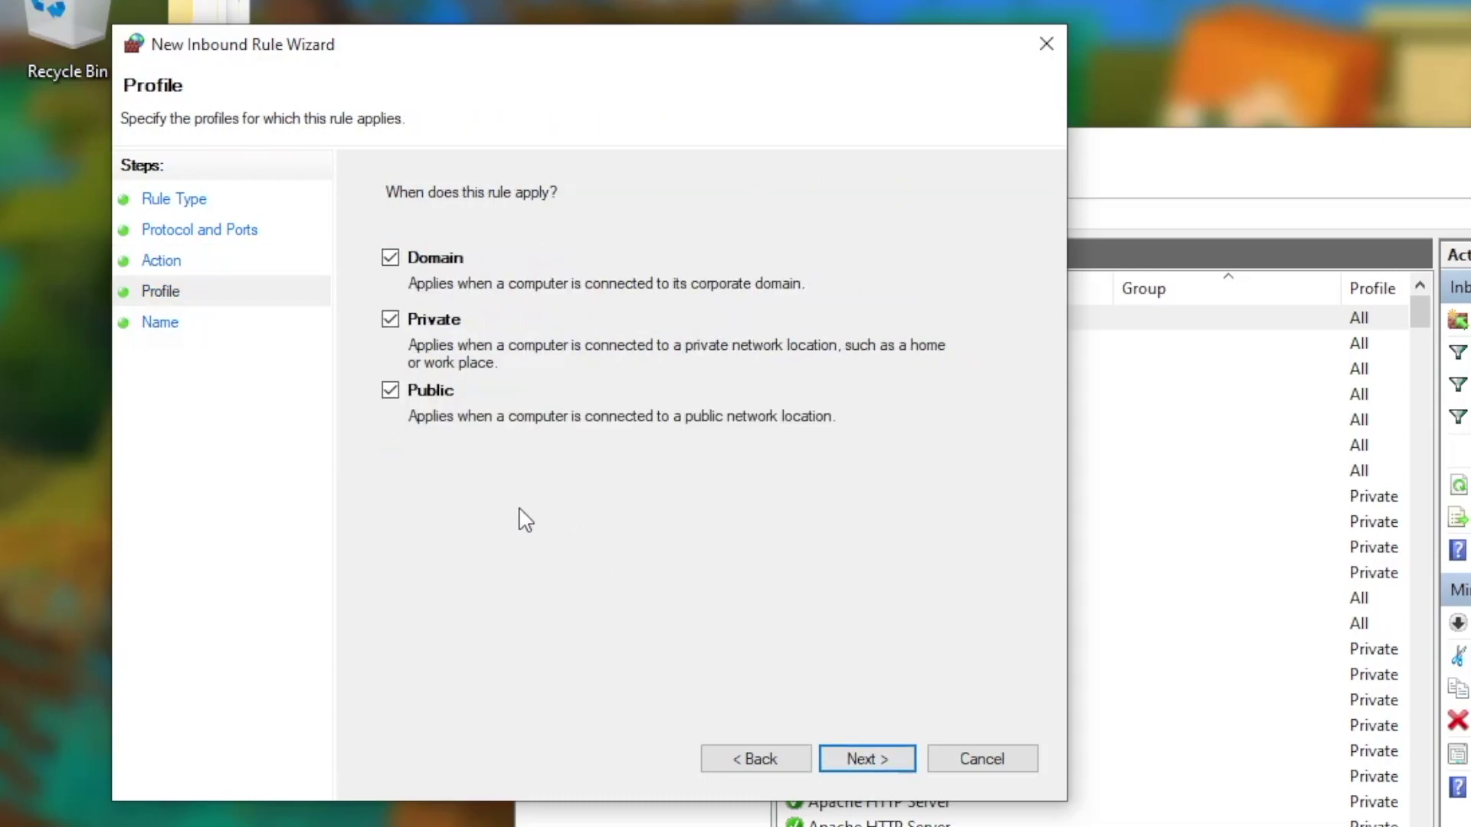
left_click(863, 758)
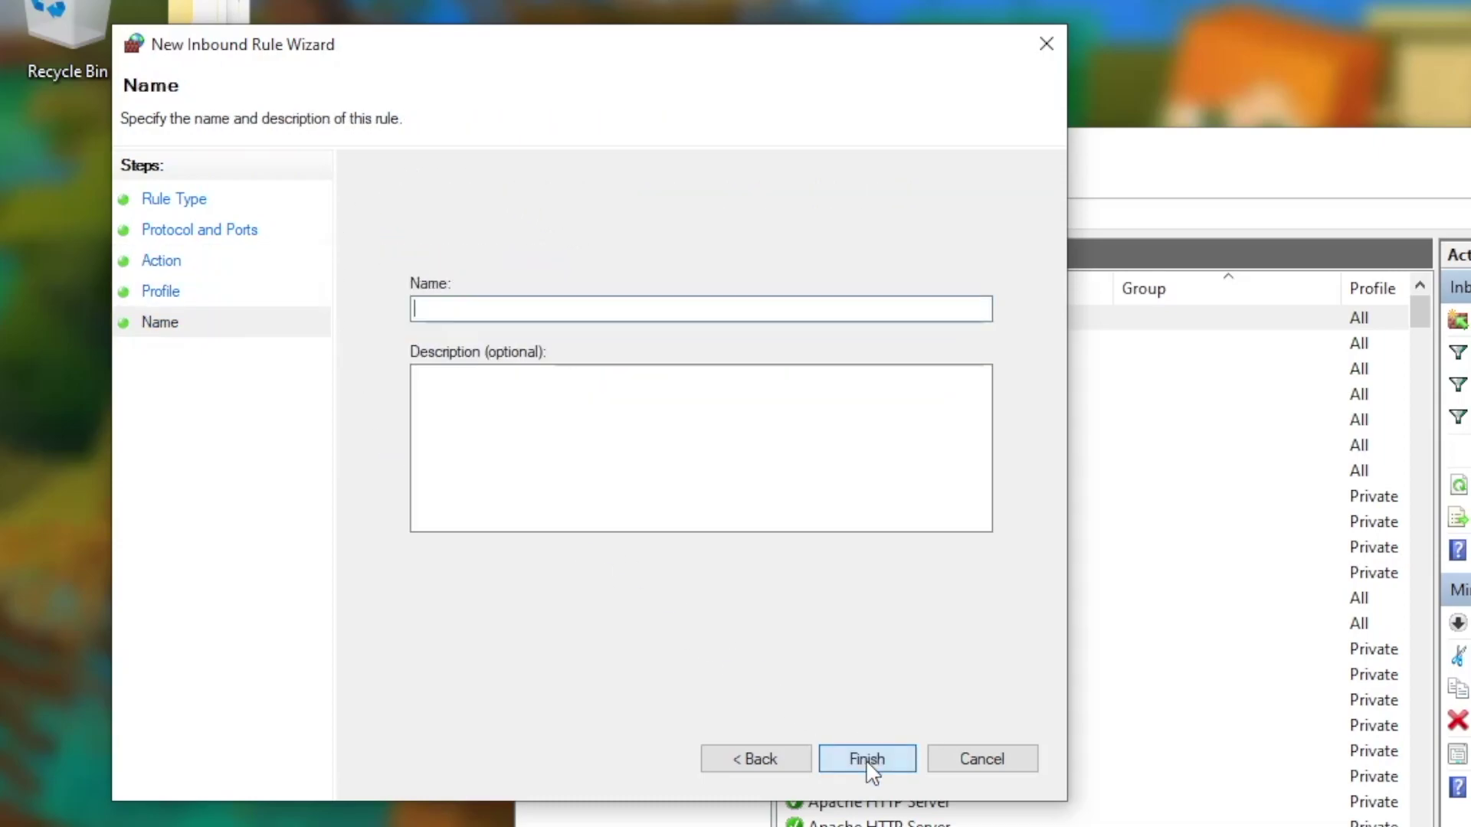
type("Minecraft")
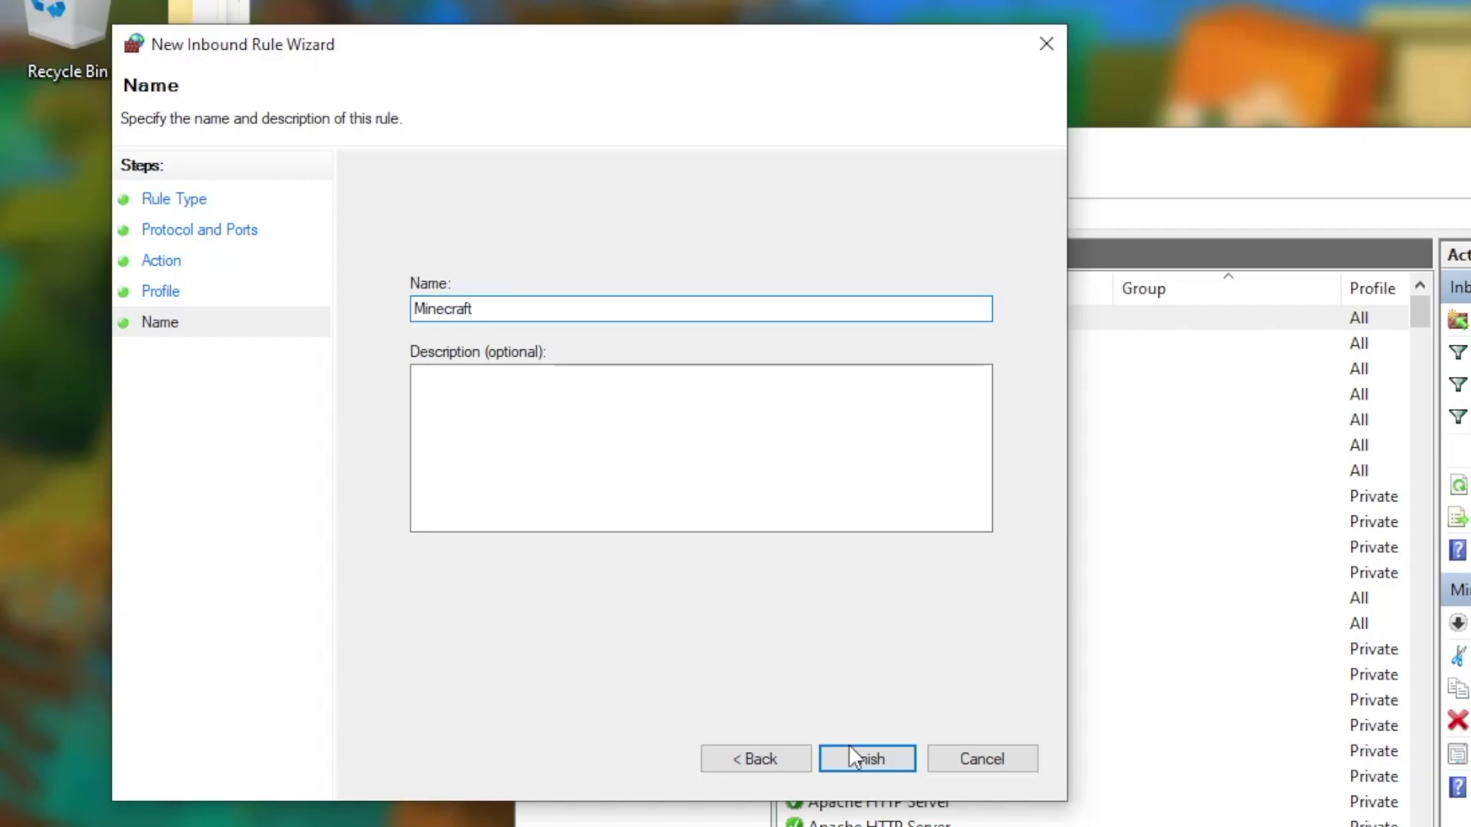
left_click(861, 762)
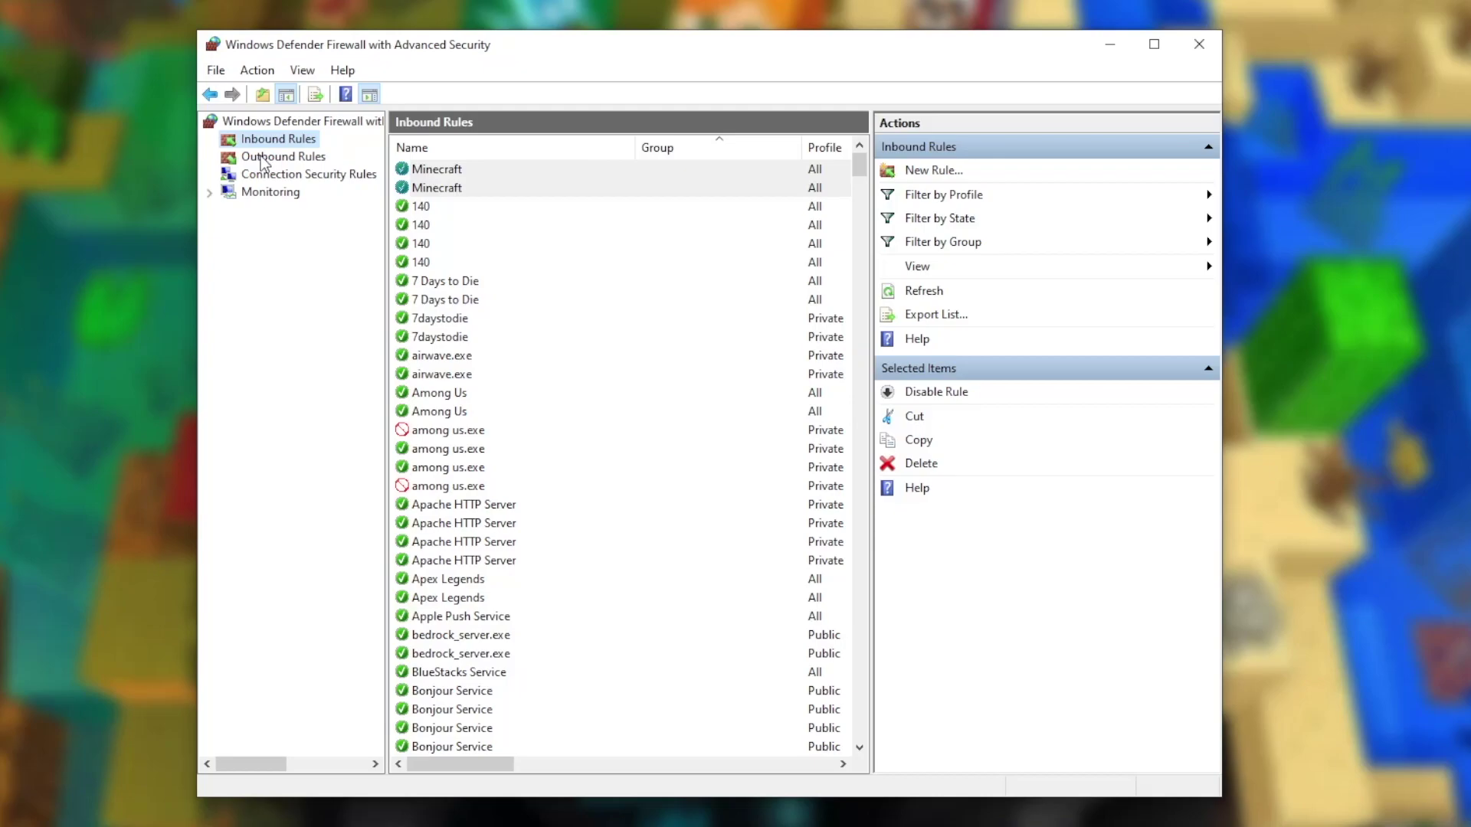
Create an outbound port rule allowing TCP 25565 on all profiles, named Minecraft.
left_click(263, 161)
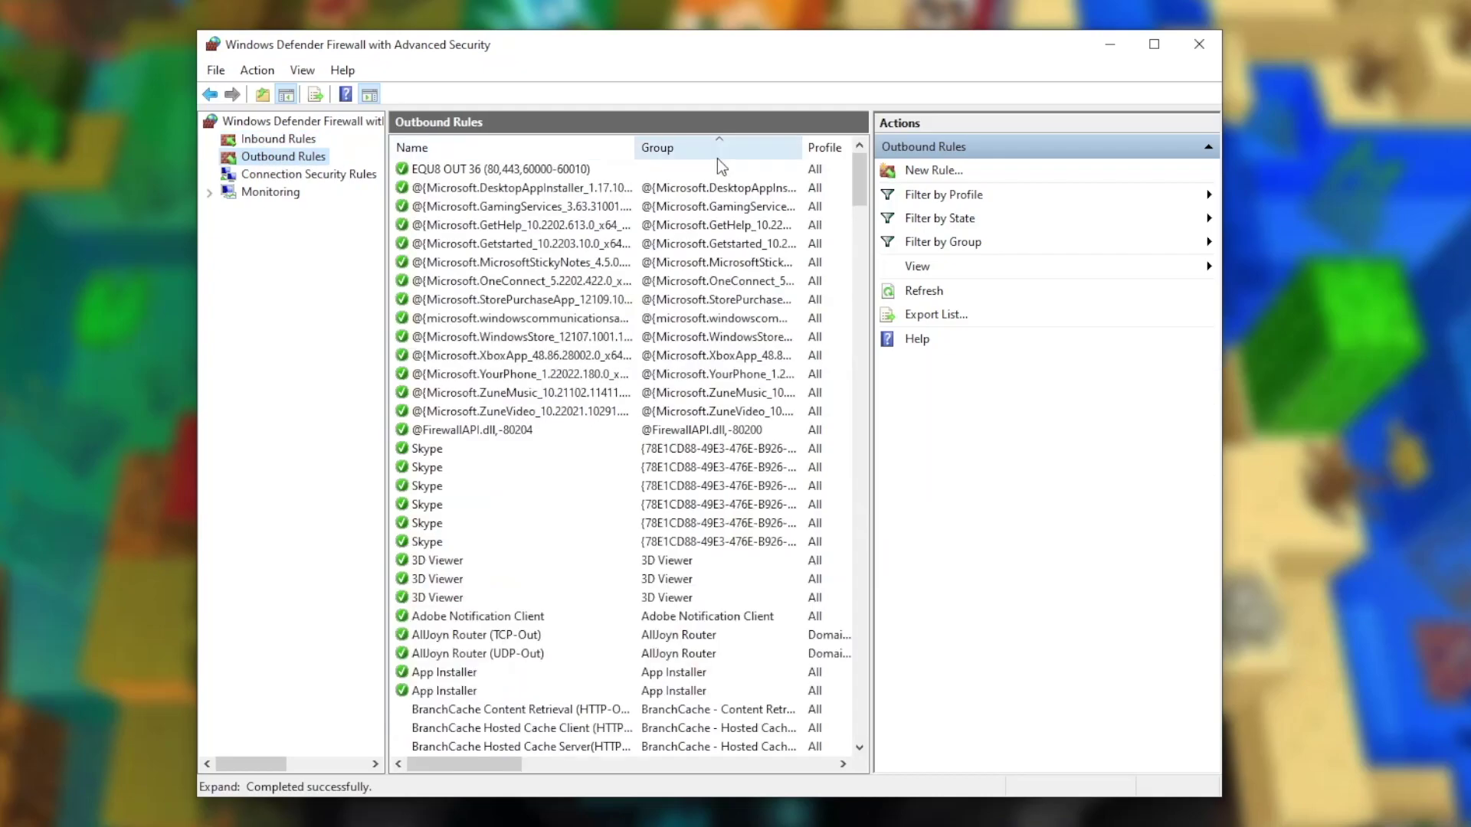
left_click(937, 171)
left_click(130, 197)
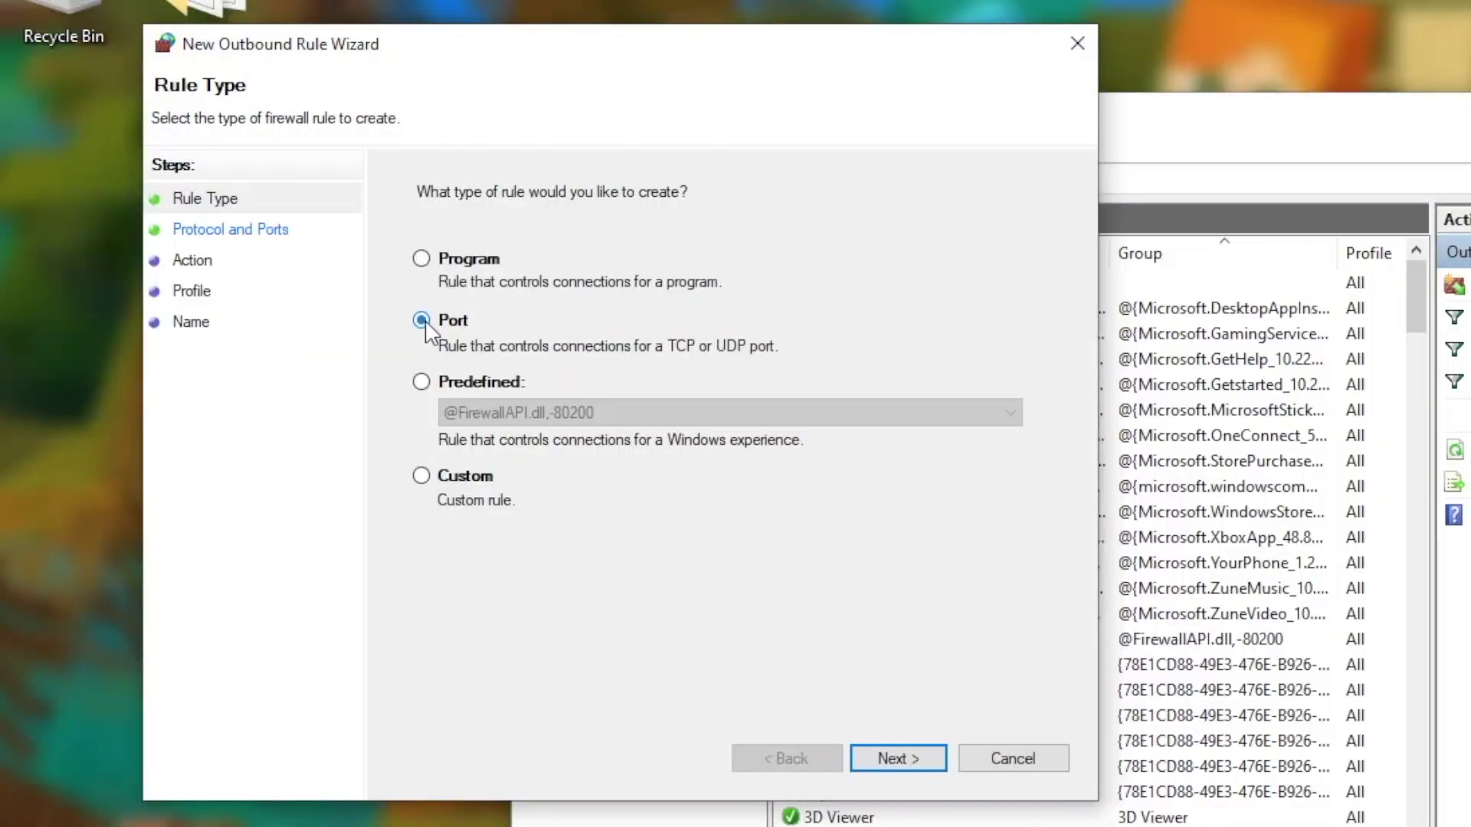
left_click(481, 517)
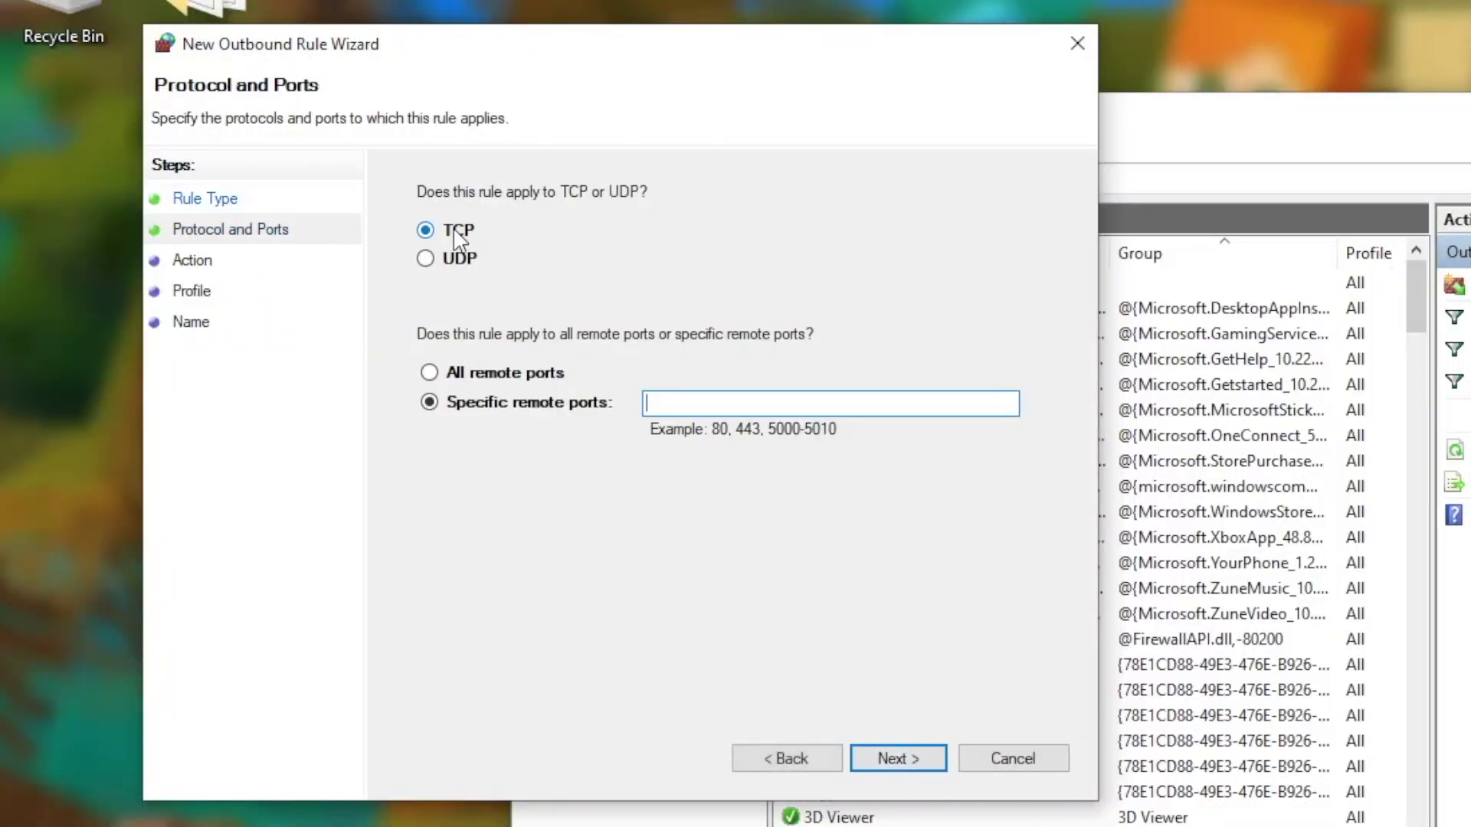
type("25565")
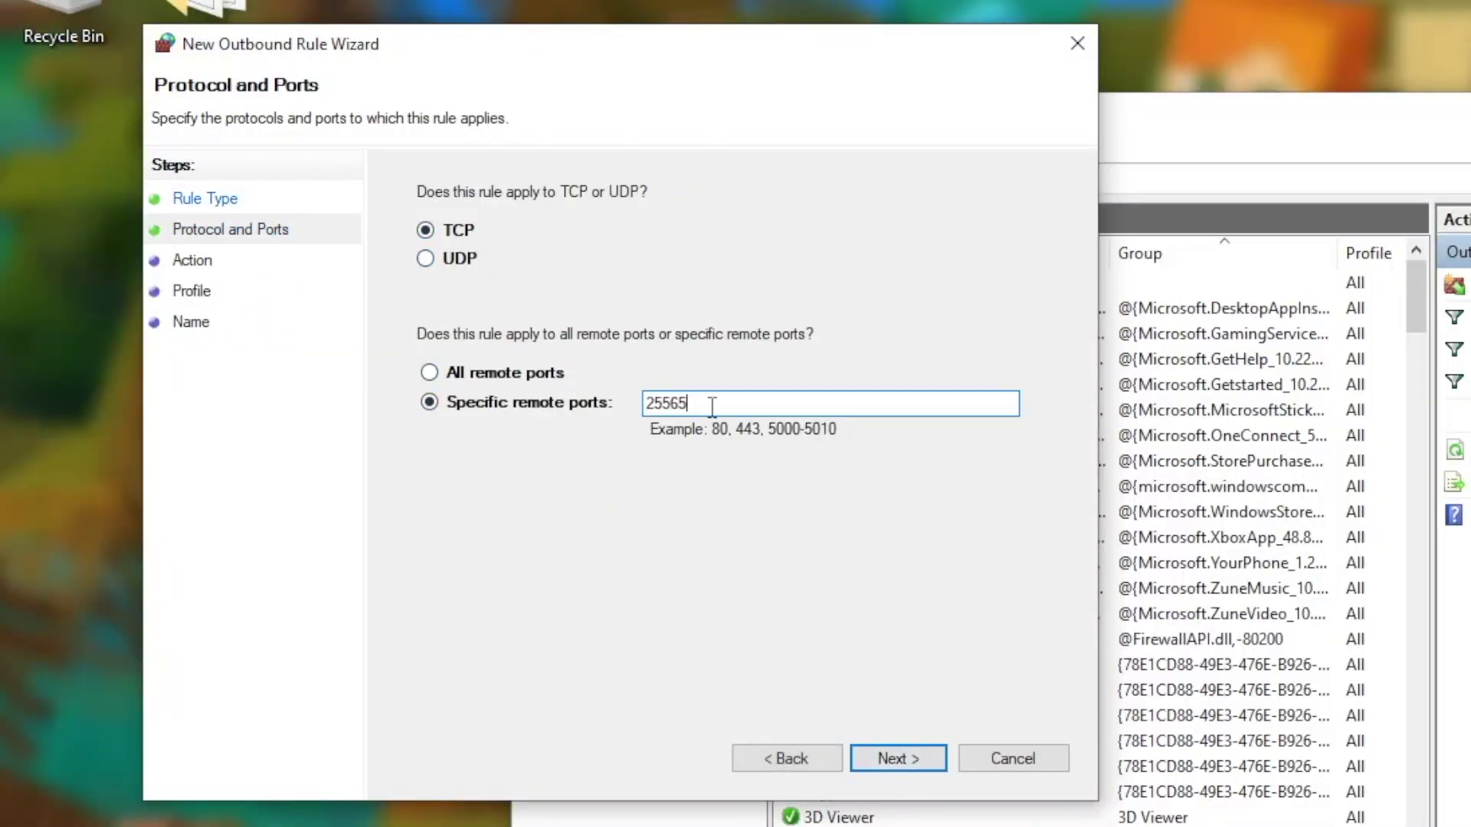
left_click(906, 769)
left_click(422, 244)
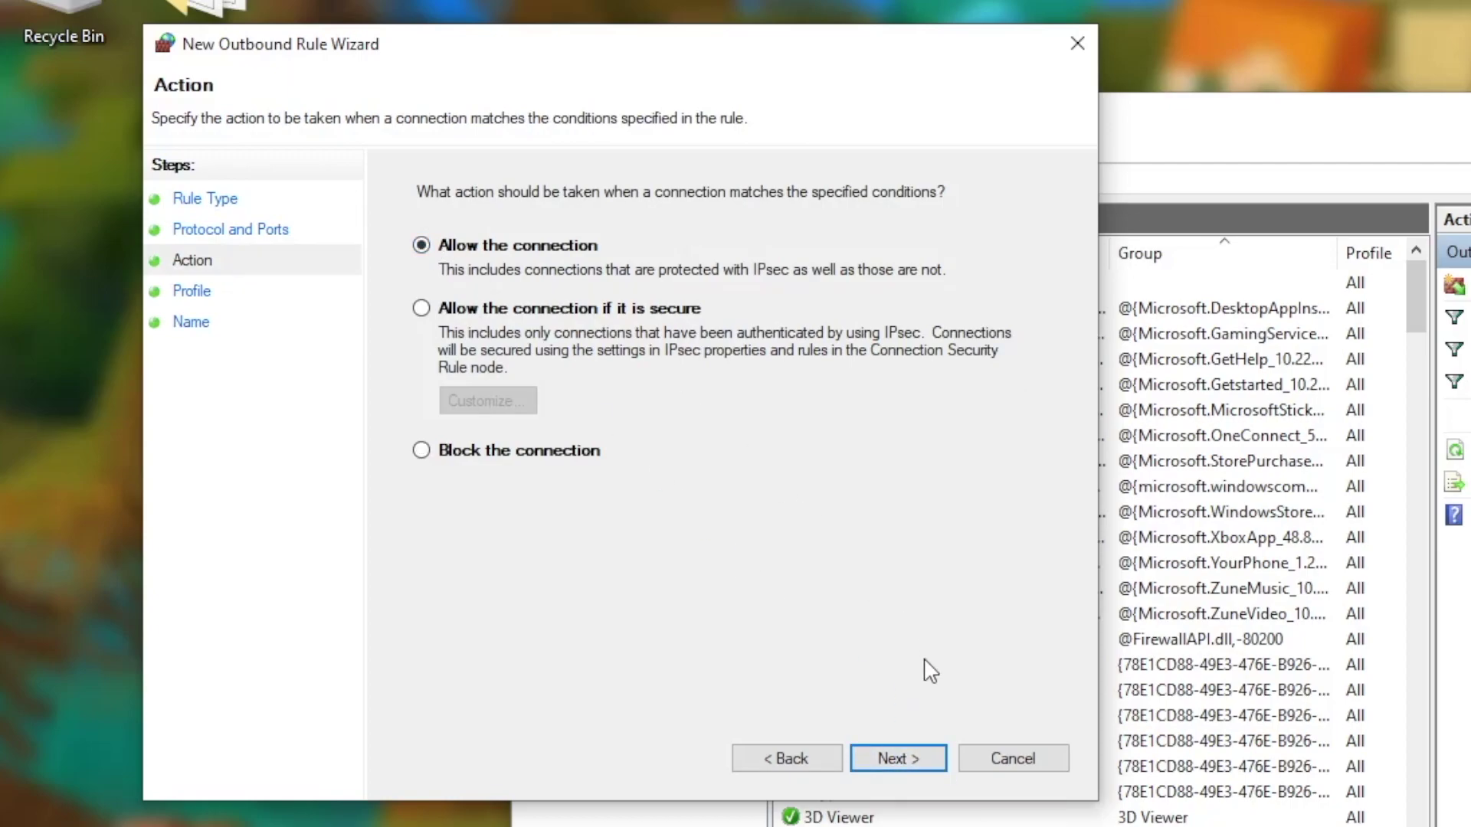
left_click(912, 758)
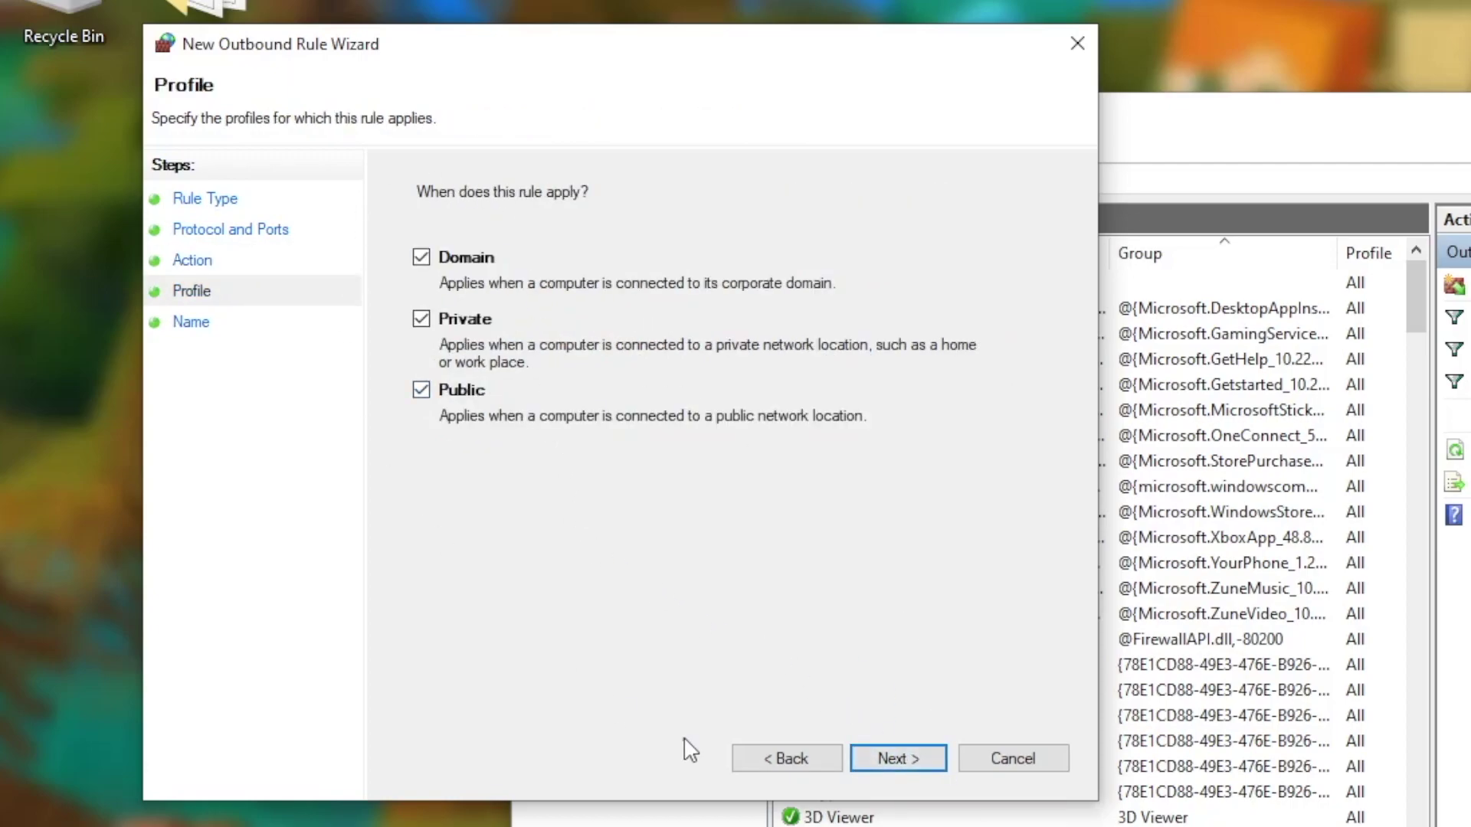
left_click(900, 759)
type("Mi")
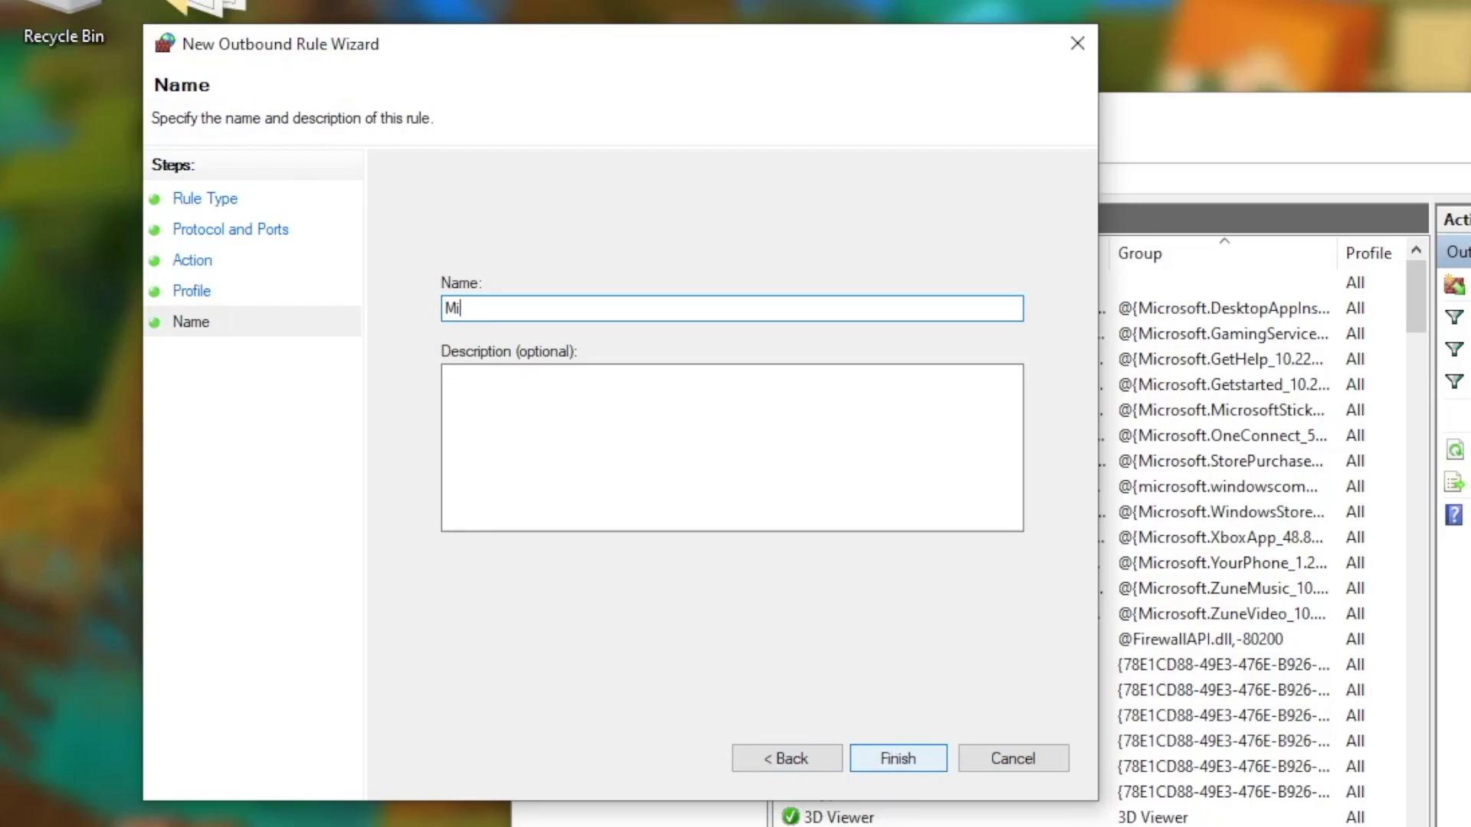
type("necraft")
left_click(923, 758)
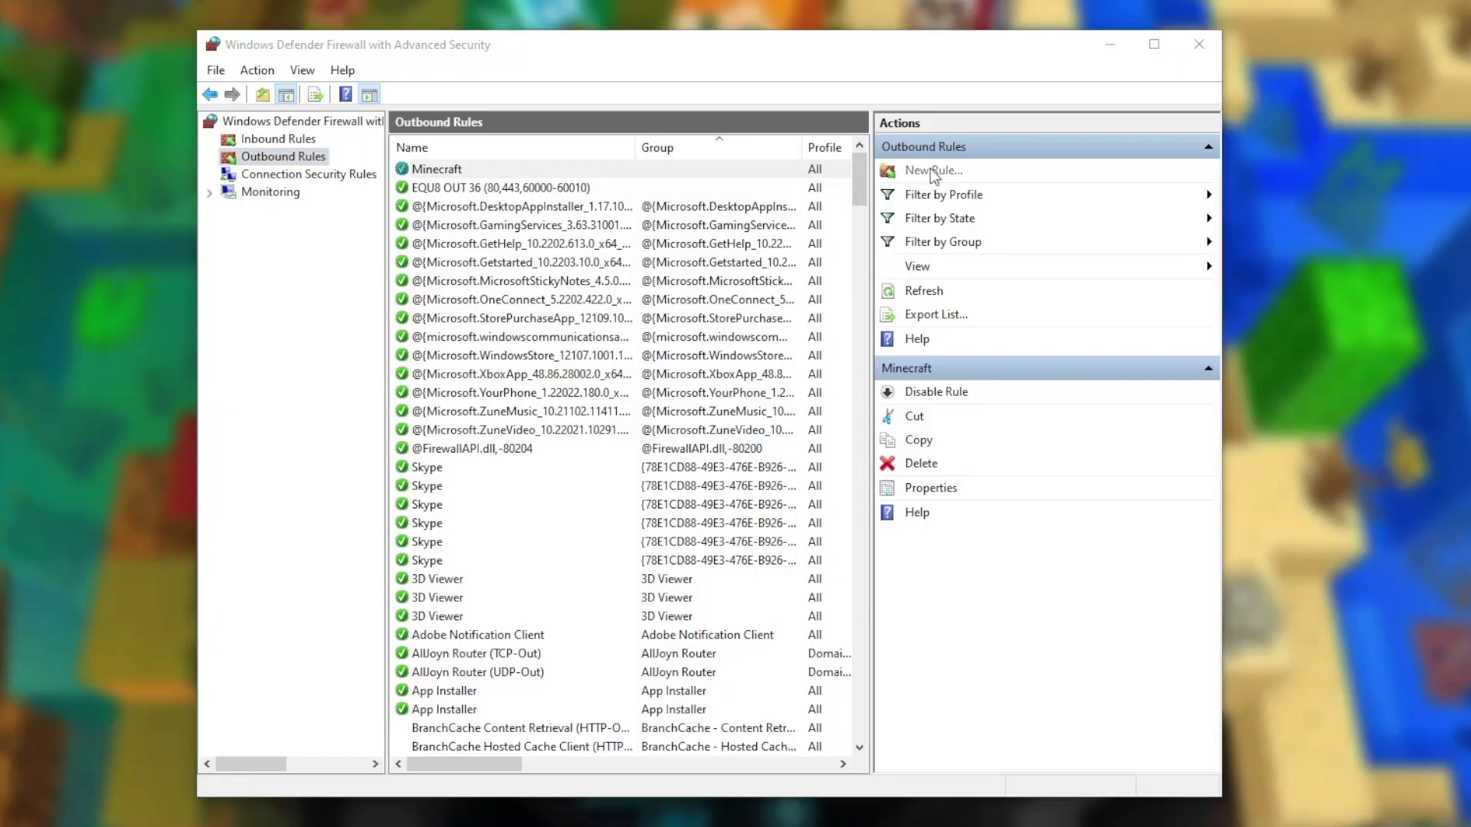
Set up another outbound port rule for UDP 25565, allowed on all profiles, named Minecraft.
left_click(932, 172)
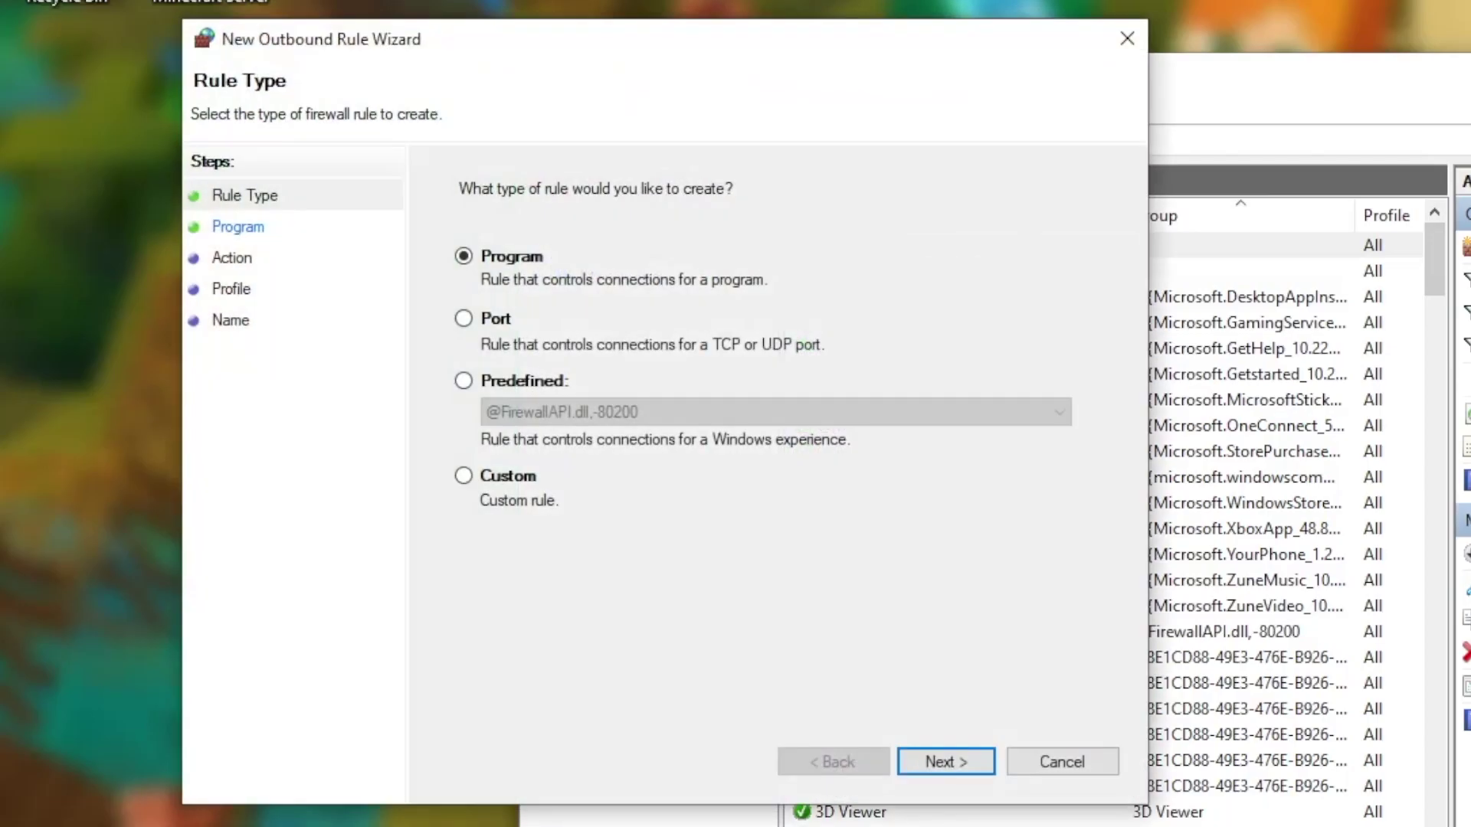
left_click(464, 318)
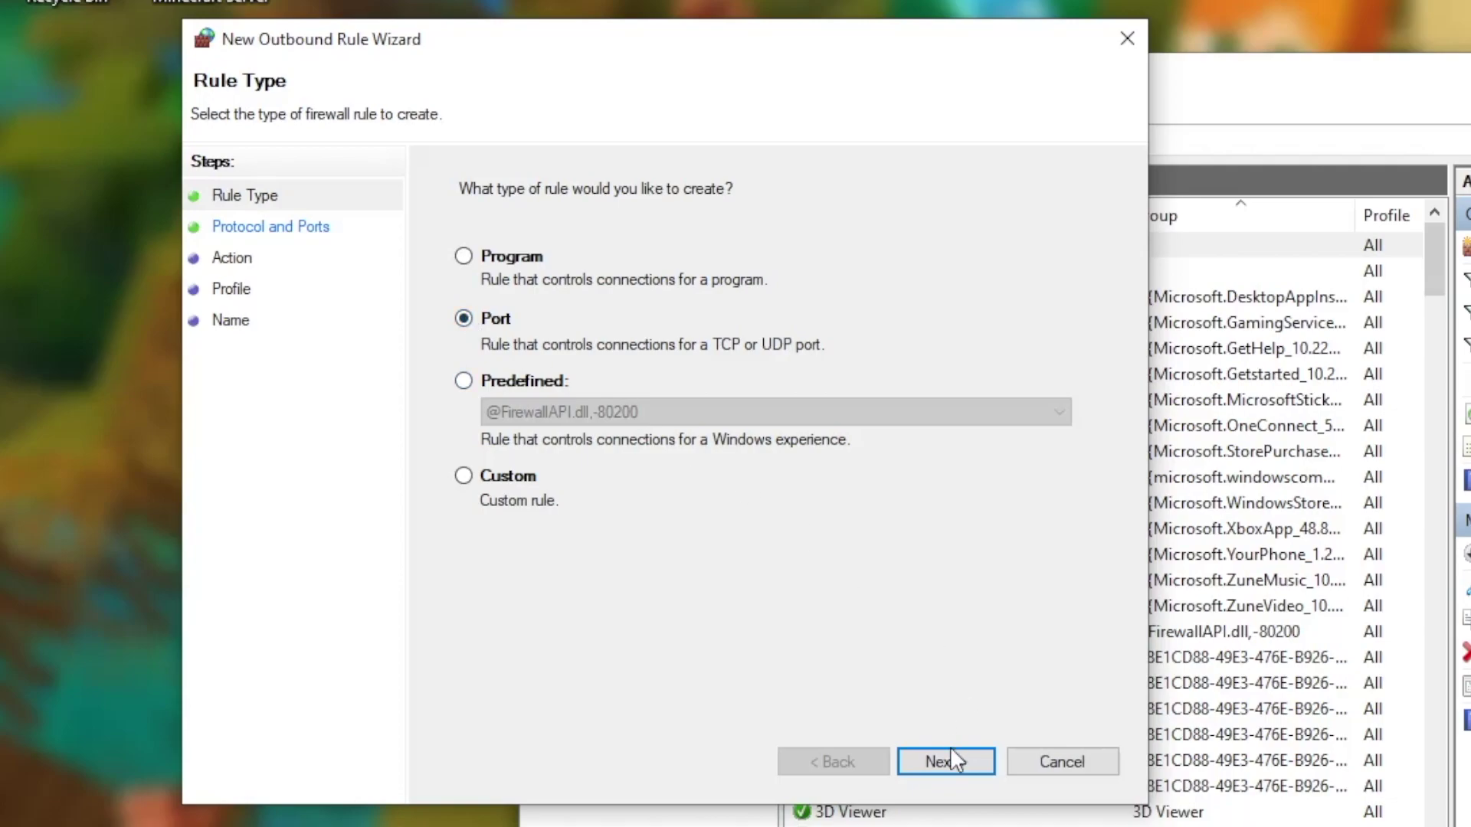
left_click(949, 759)
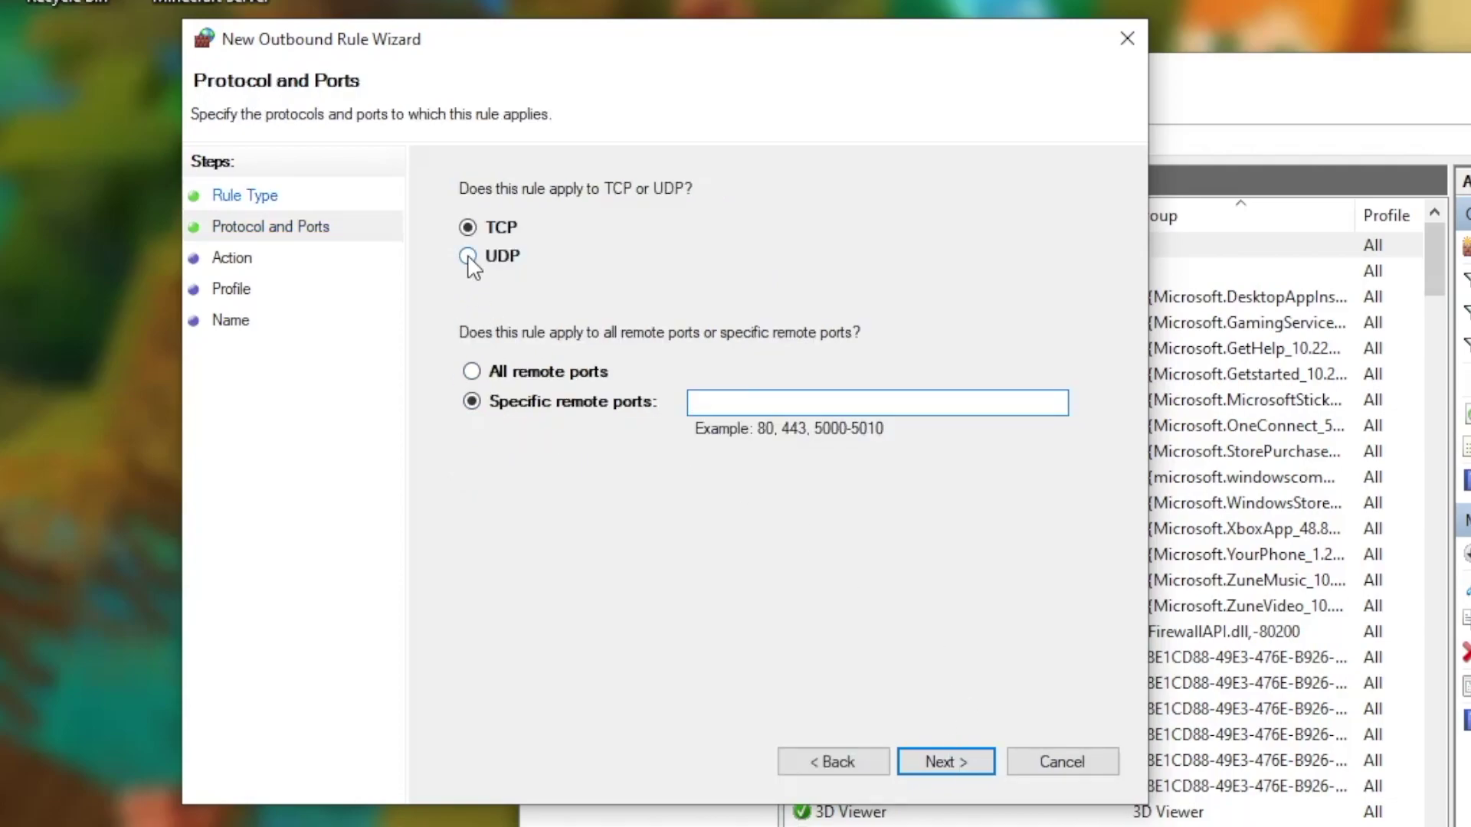
left_click(468, 256)
left_click(797, 403)
type("25565")
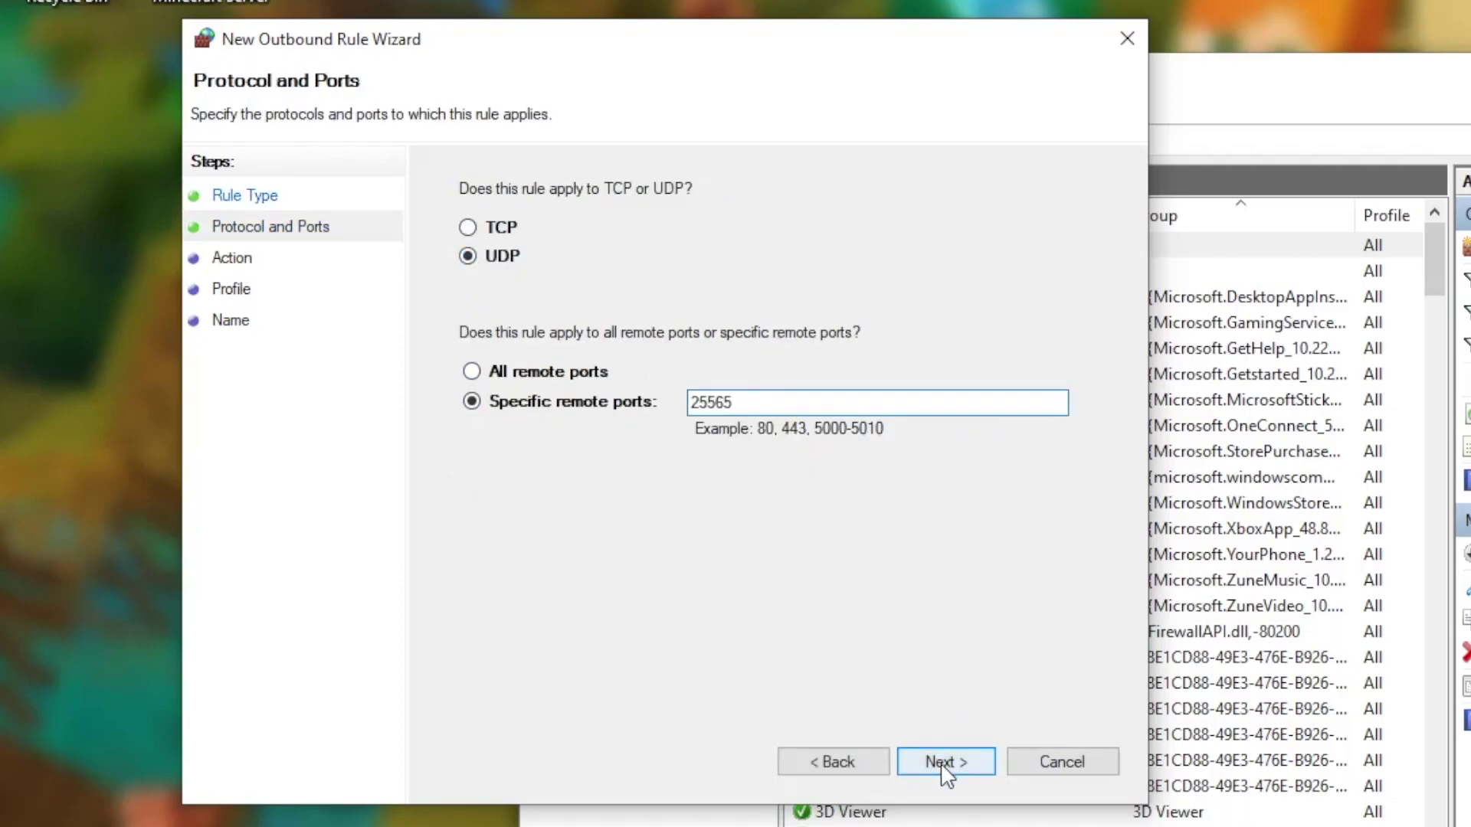
left_click(944, 763)
left_click(464, 242)
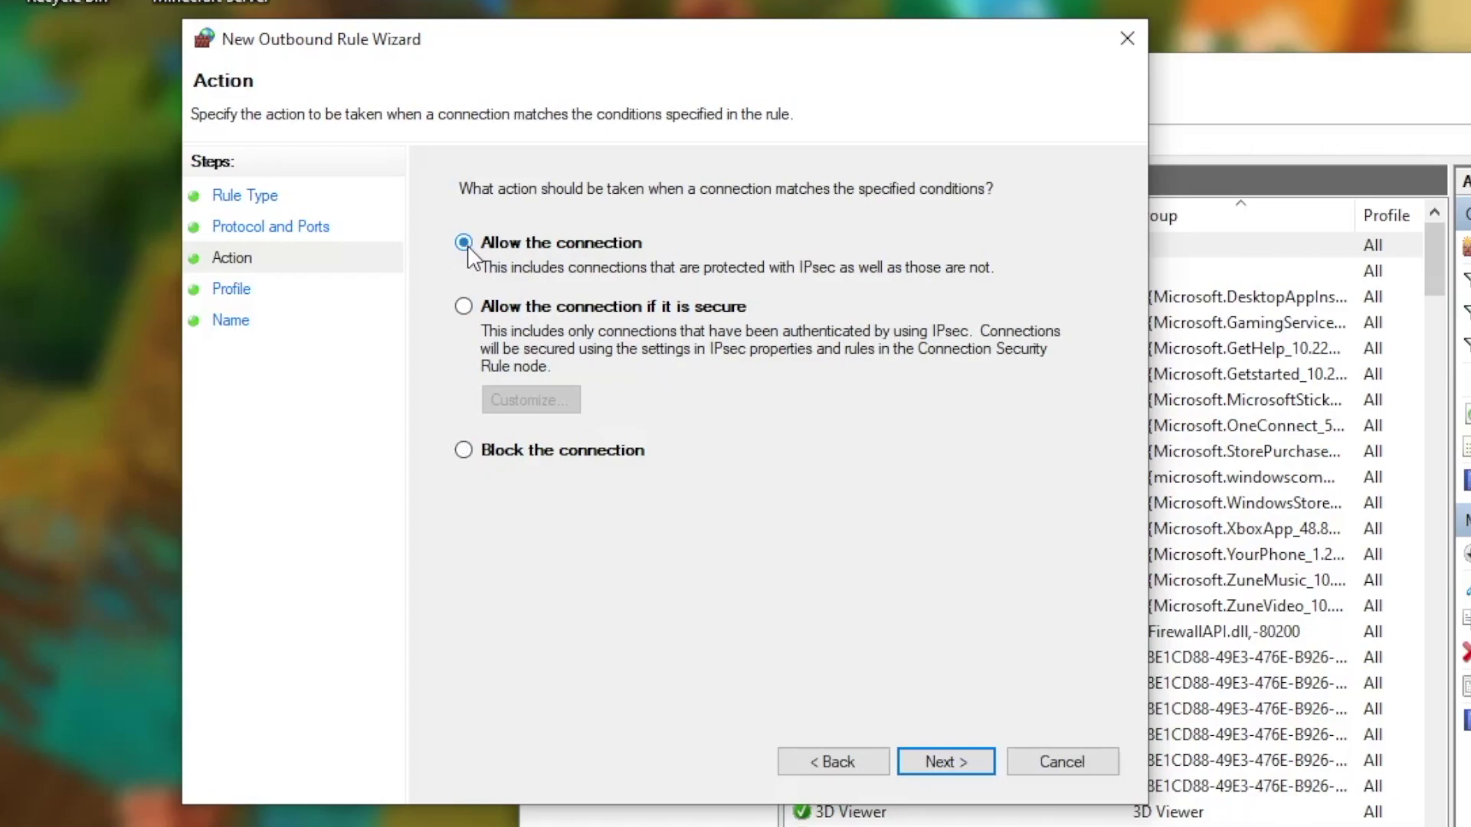
left_click(945, 760)
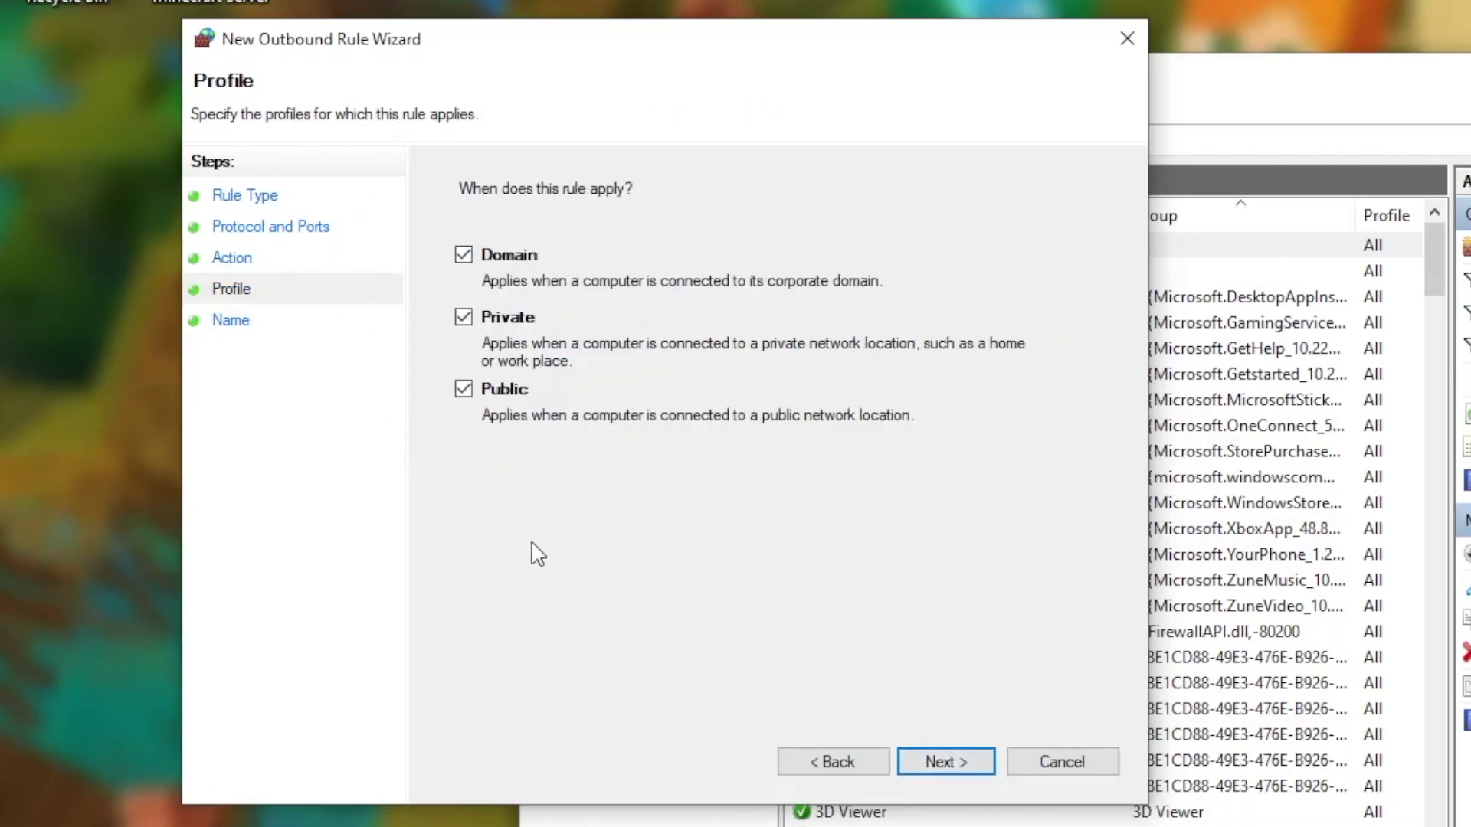
left_click(941, 760)
type("Minecraft")
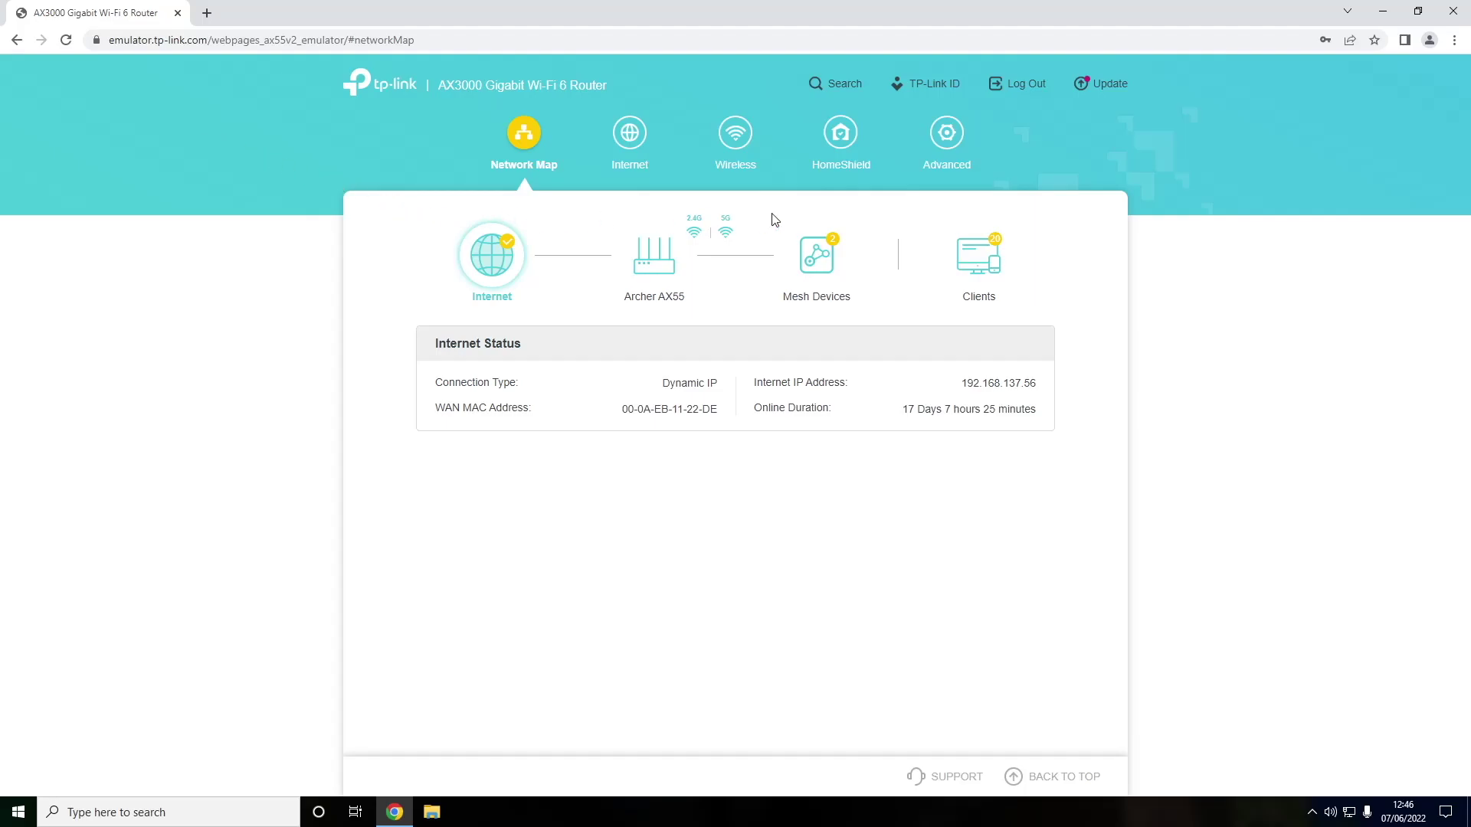
Go to Advanced > NAT Forwarding > Port Forwarding to list existing entries like SOCK on 1080.
left_click(947, 133)
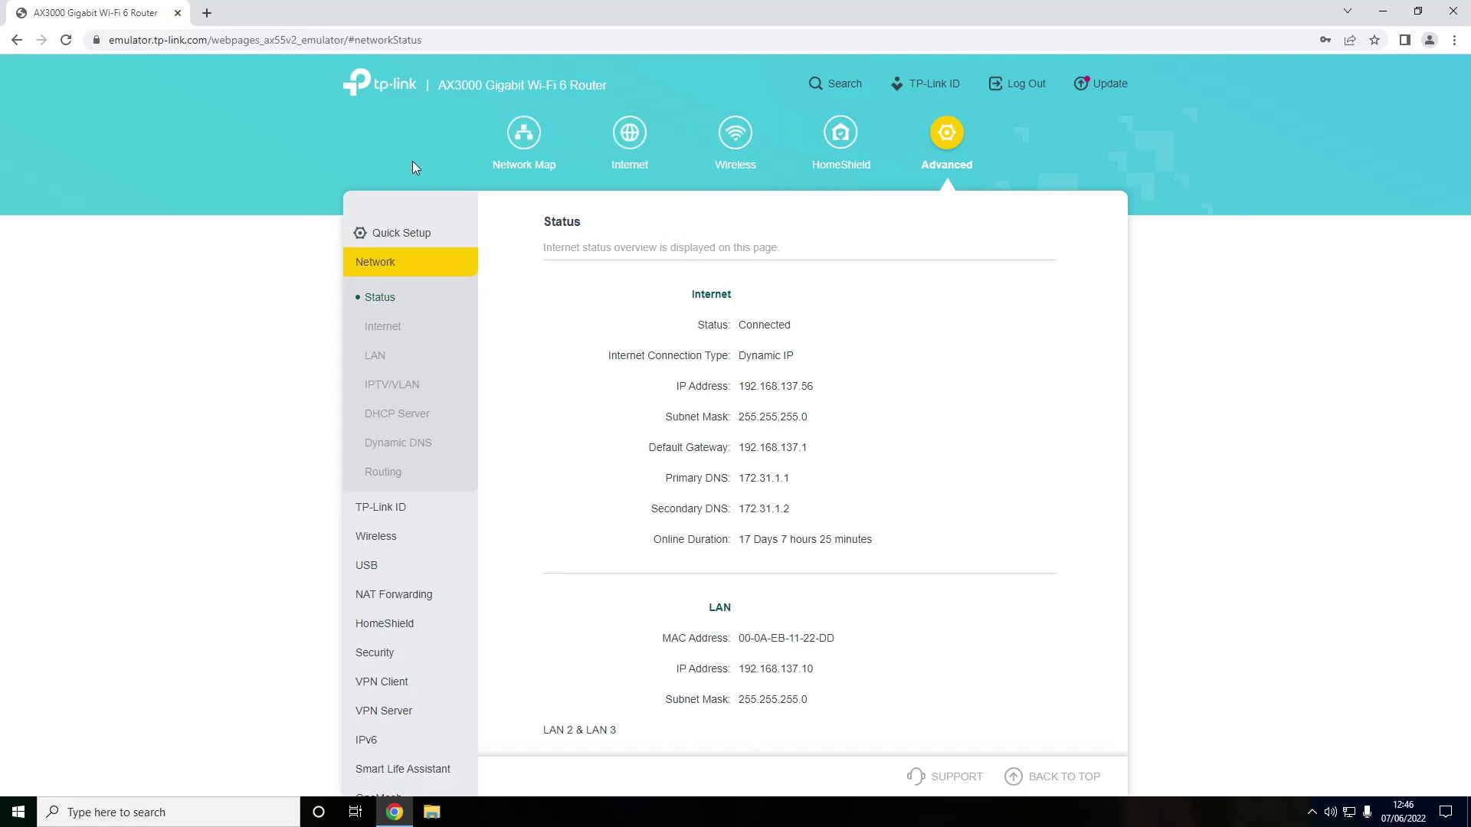
left_click(387, 597)
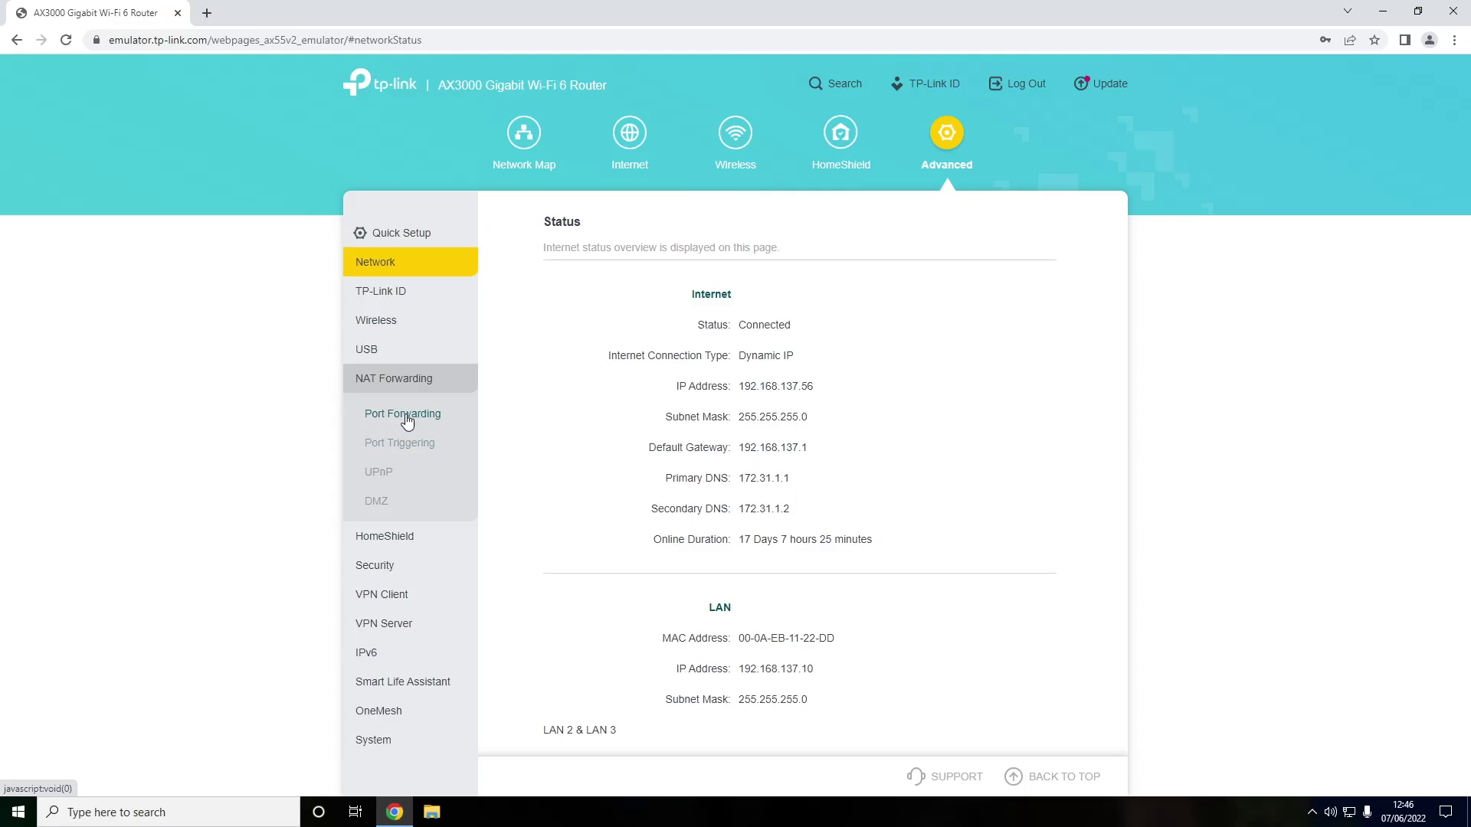
left_click(407, 422)
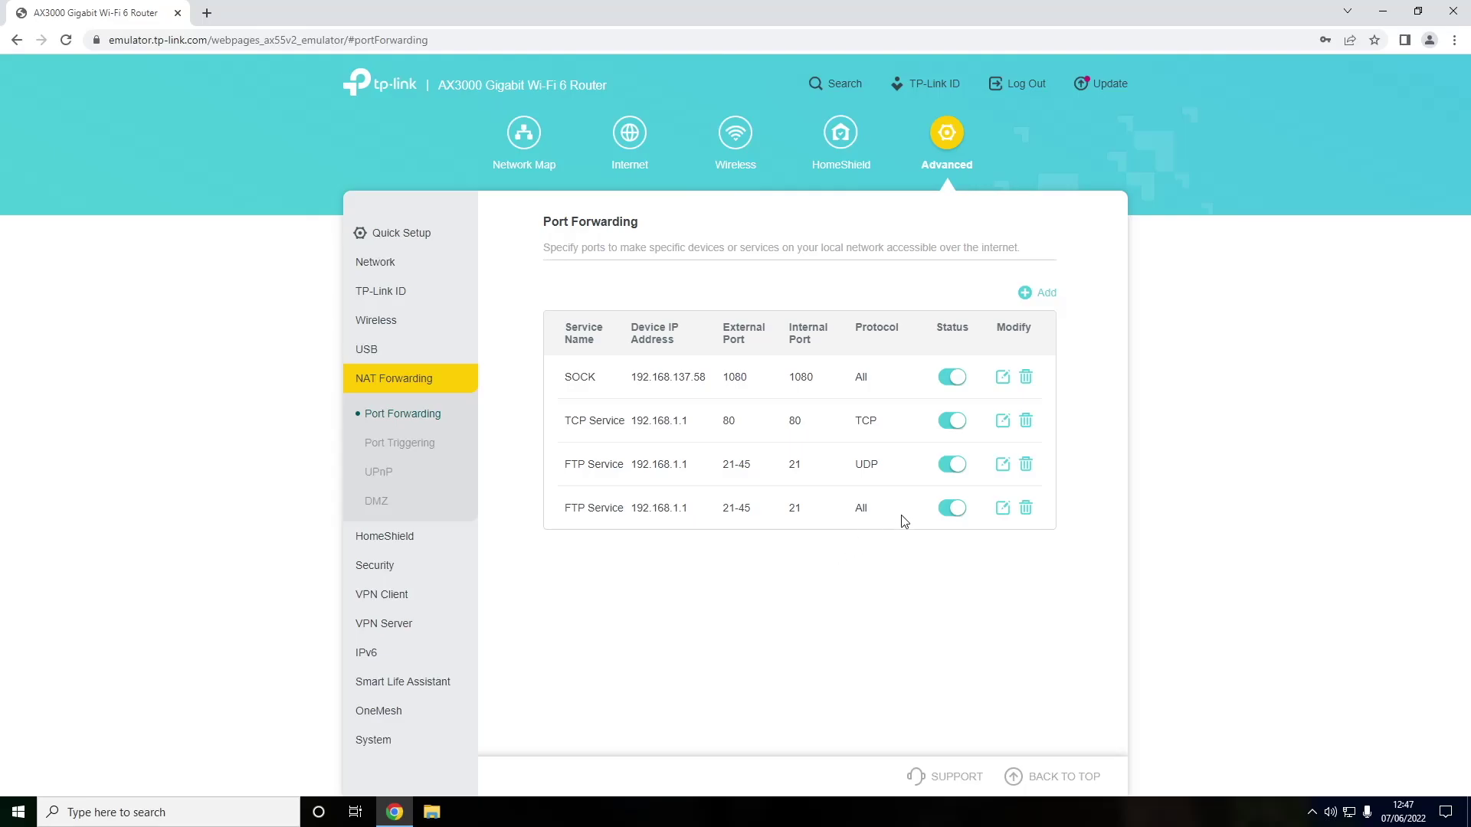
Add a new port forwarding entry and highlight its Service Name, Device IP and External Port fields.
left_click(1044, 298)
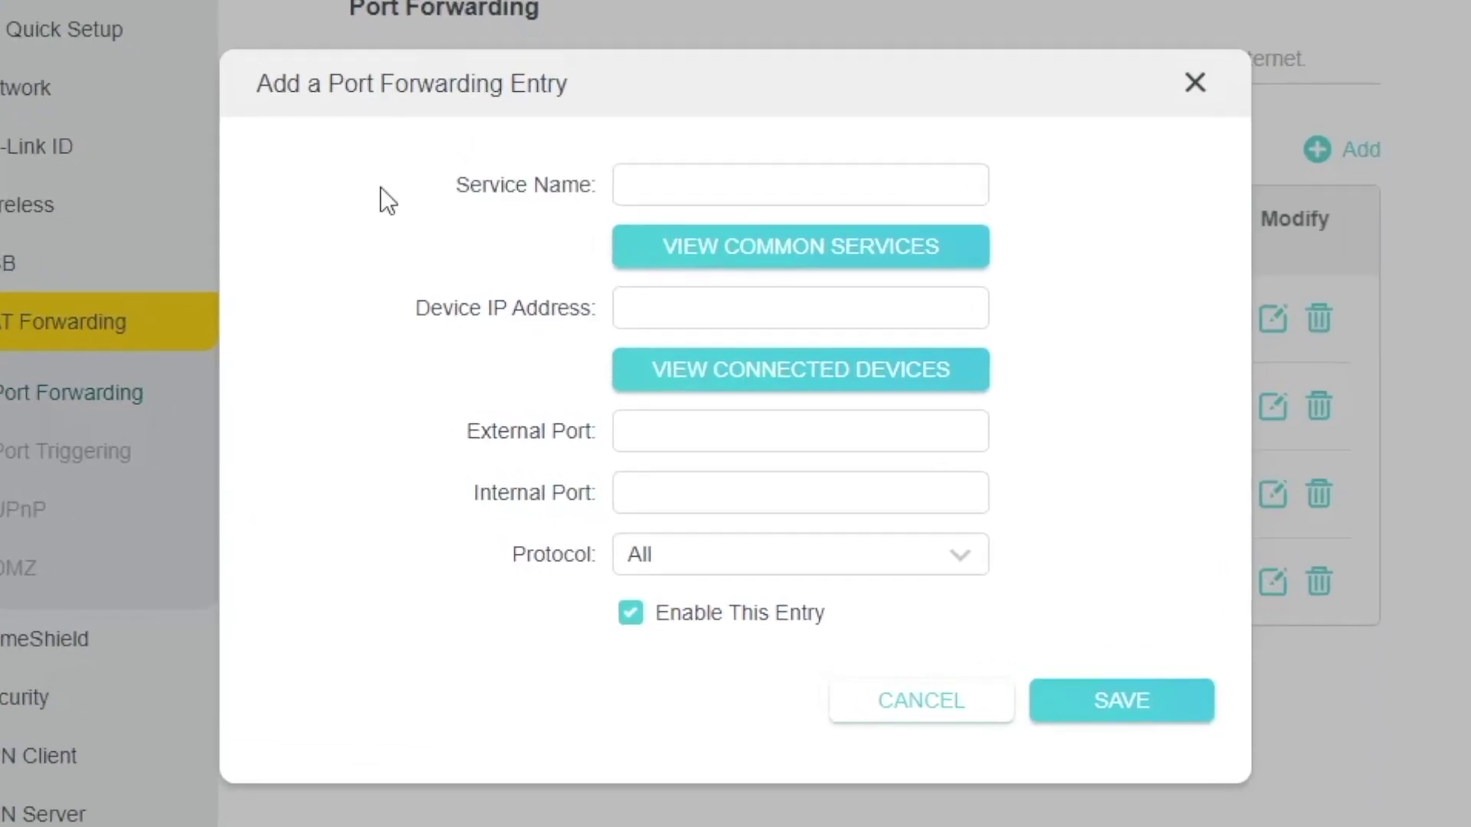
double_click(494, 184)
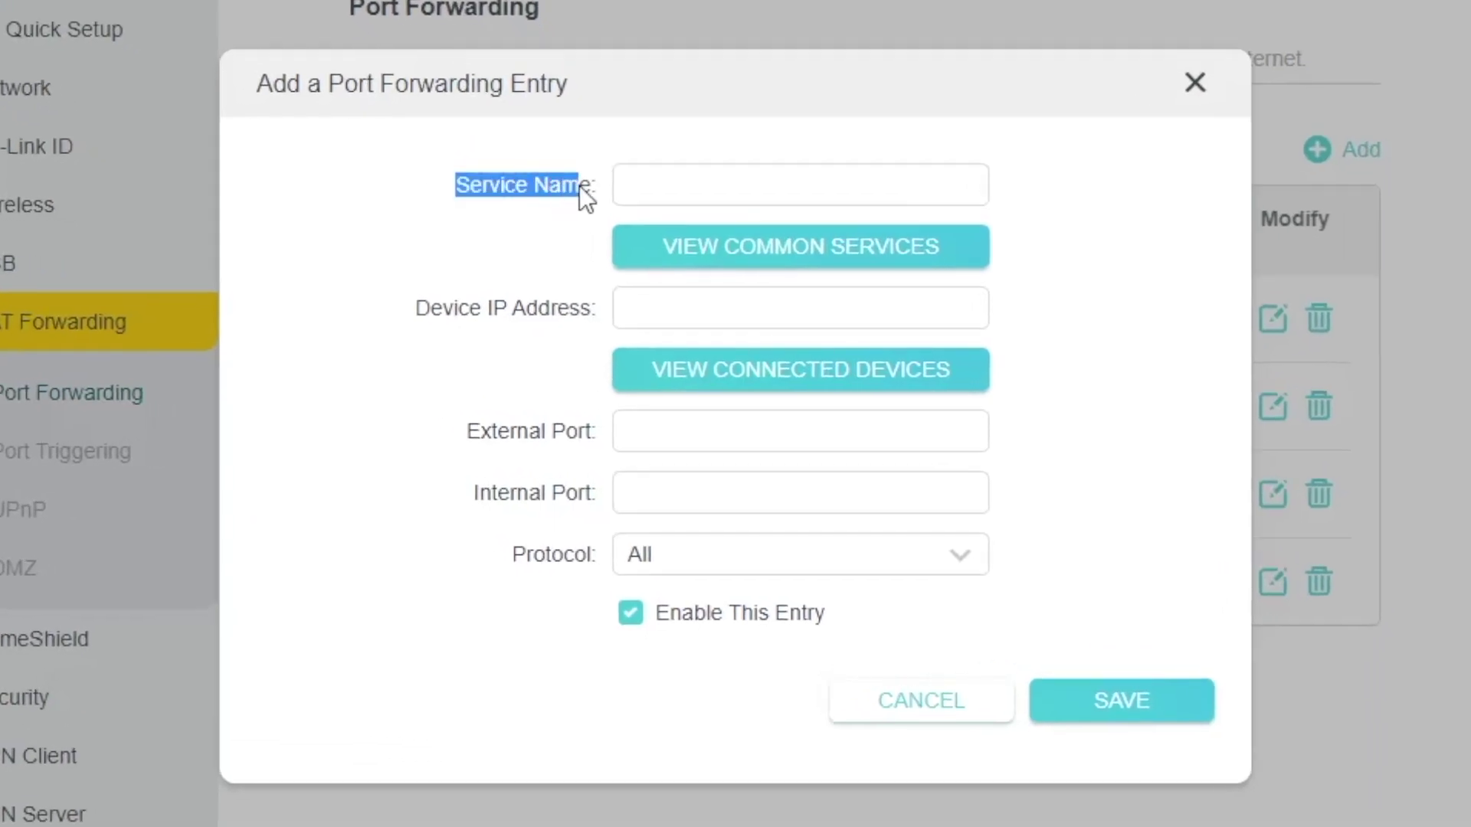
left_click_drag(416, 309, 580, 303)
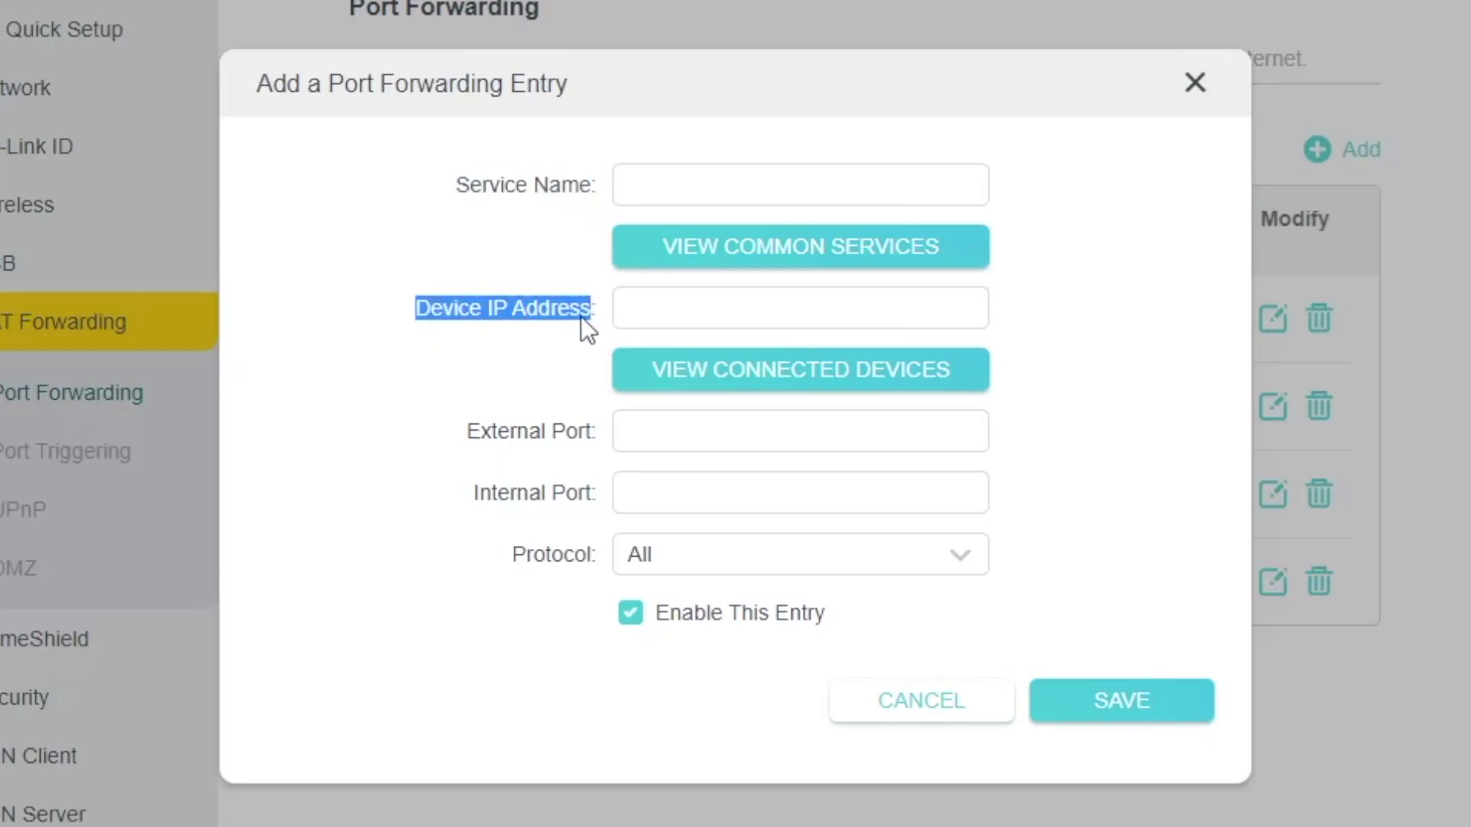
left_click_drag(466, 434, 571, 435)
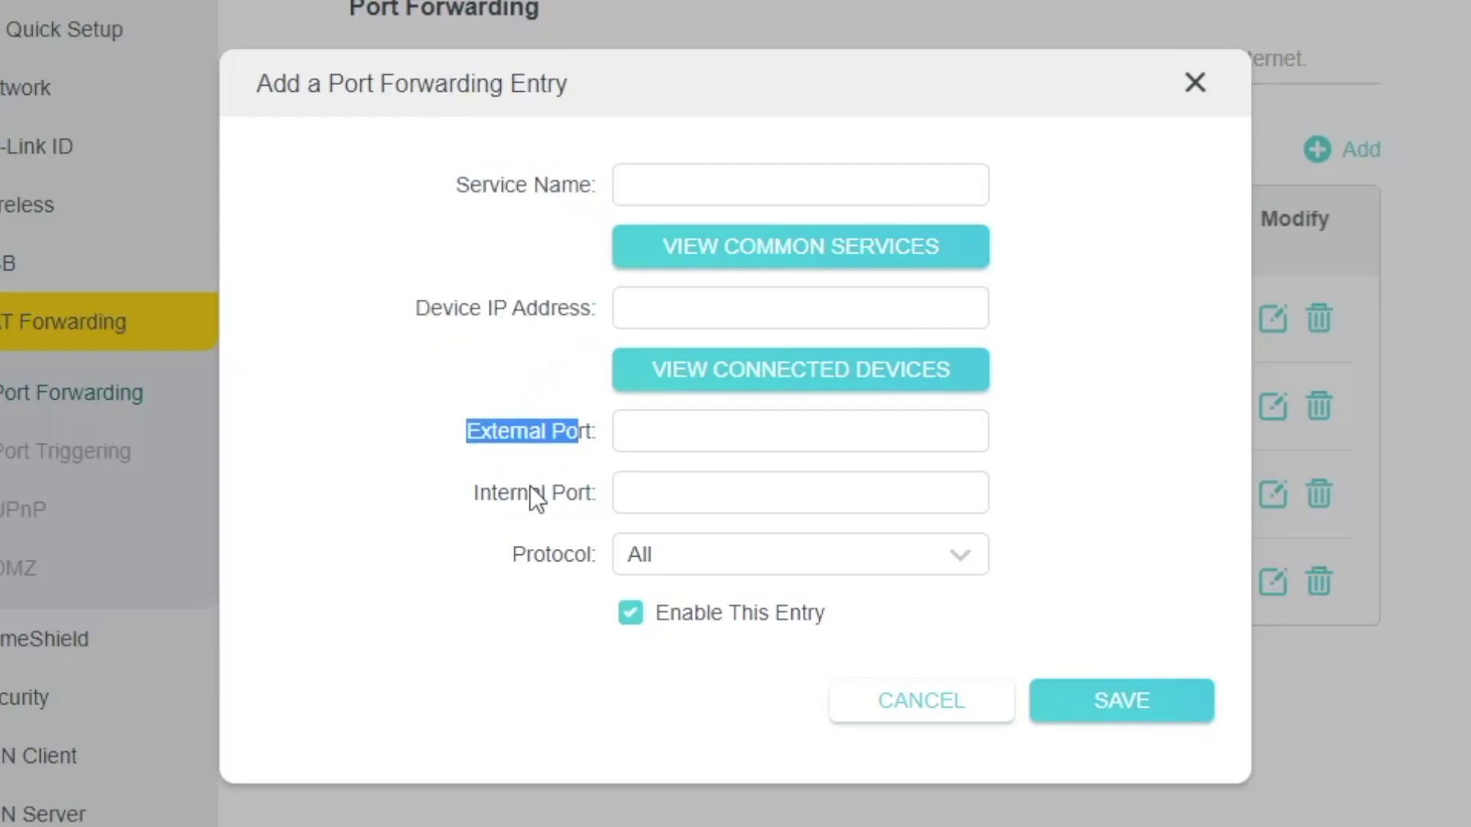
left_click(541, 558)
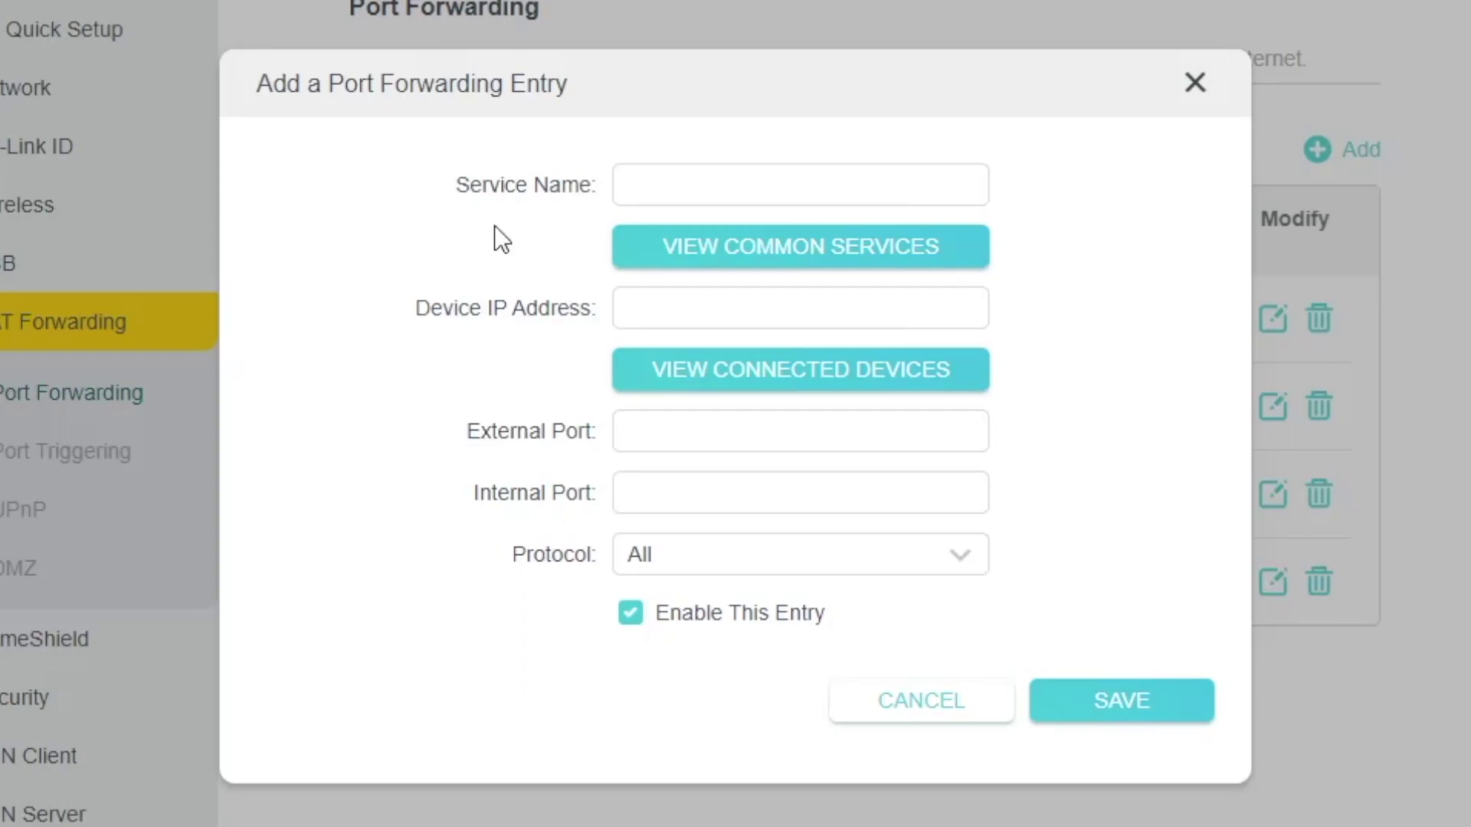
Enter Minecraft25565 as the service name and move to Device IP Address.
left_click(640, 189)
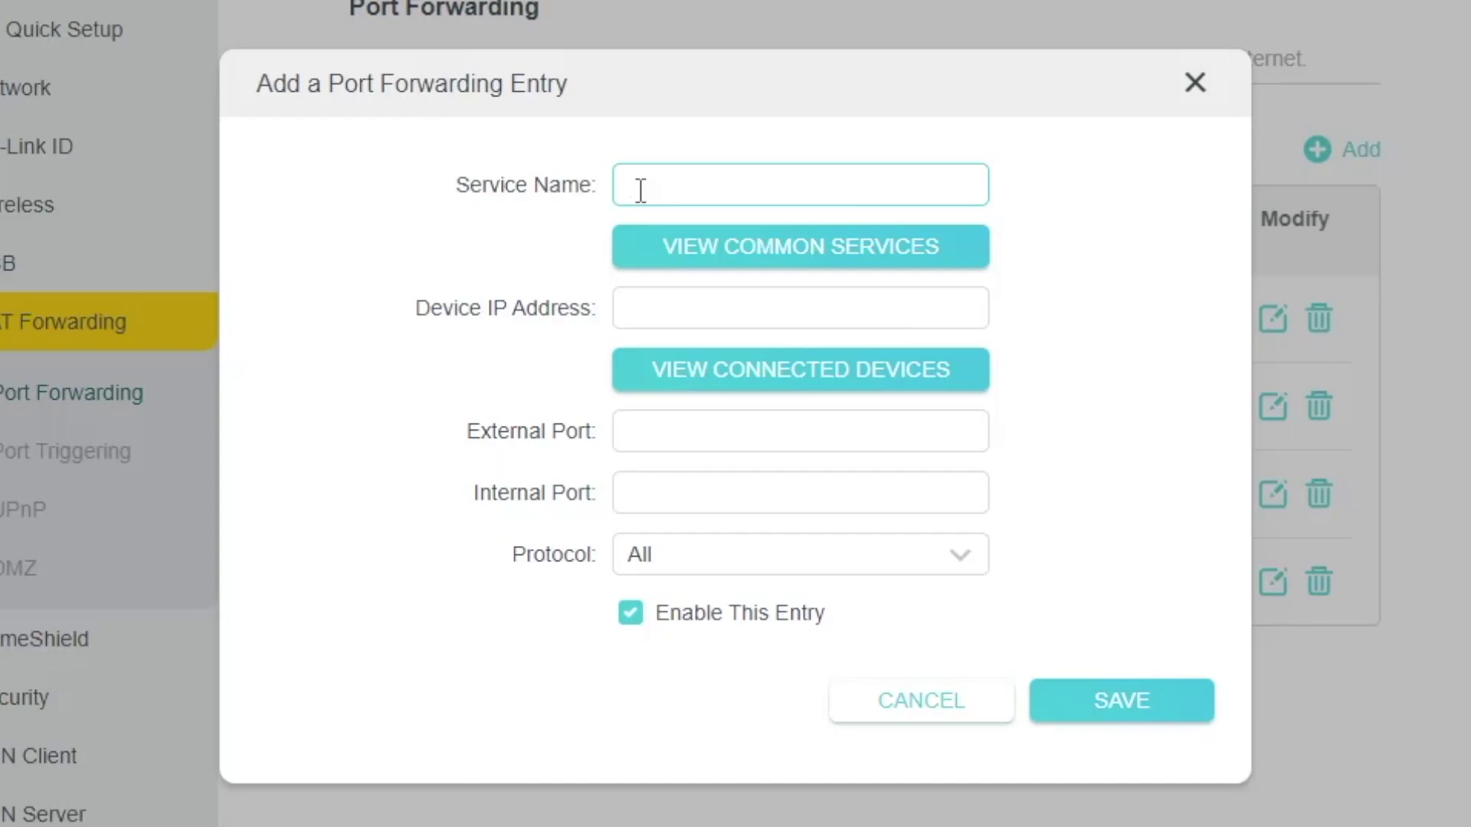
type("Minecraft25565")
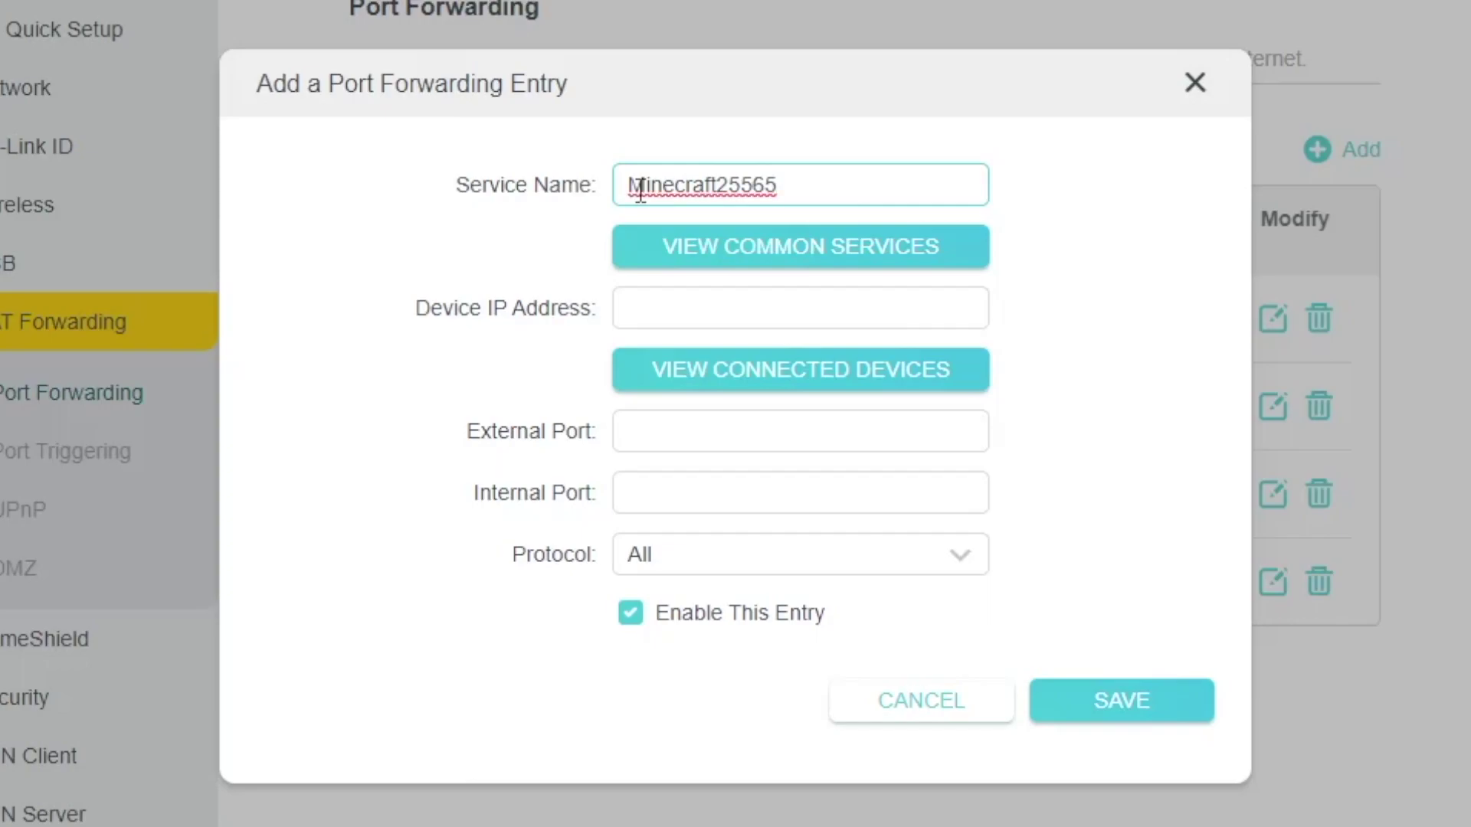
key("Tab")
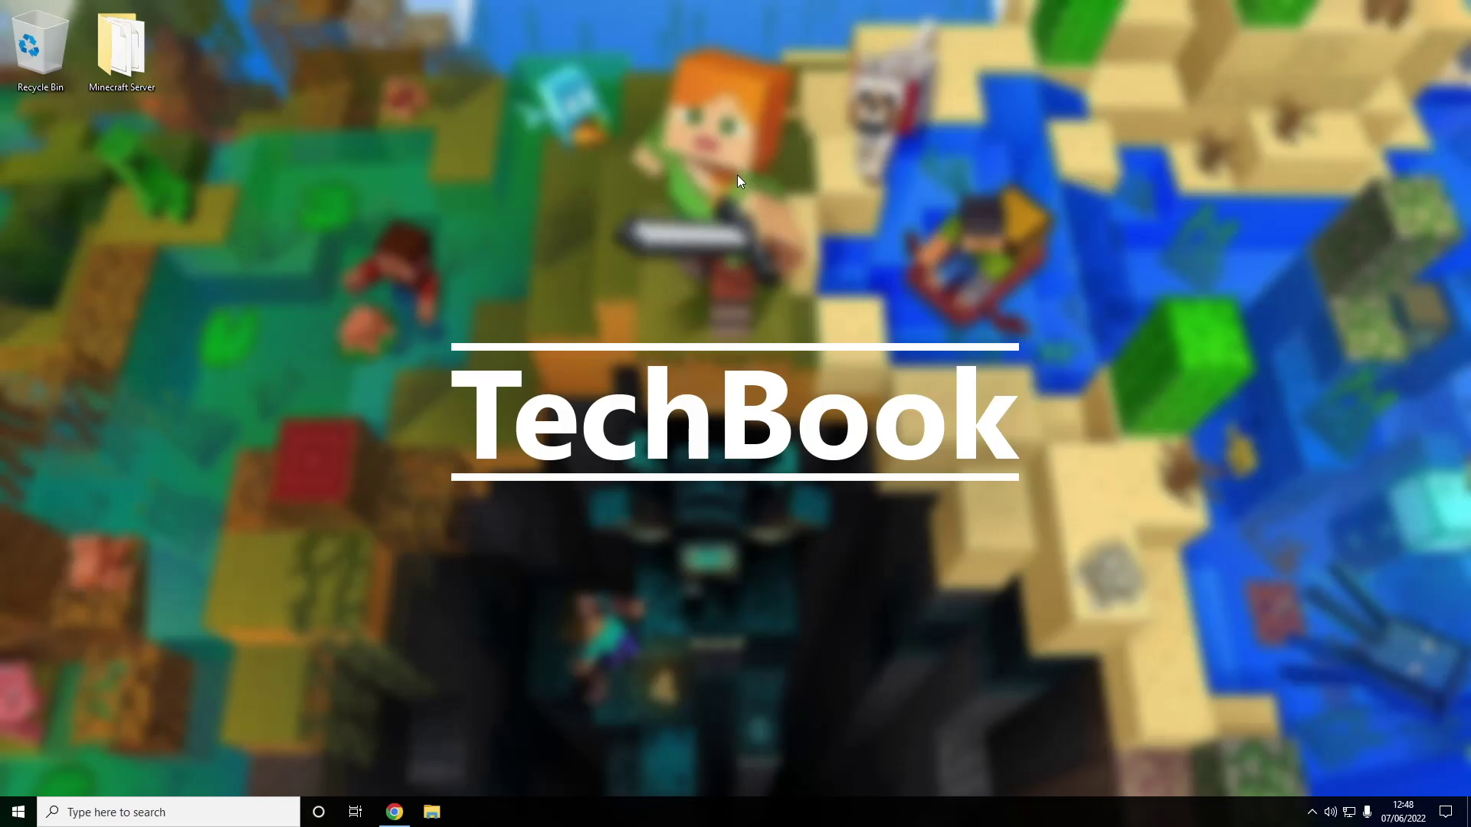
Run ipconfig in Command Prompt to list this PC's network configuration.
key("super")
type("cmd")
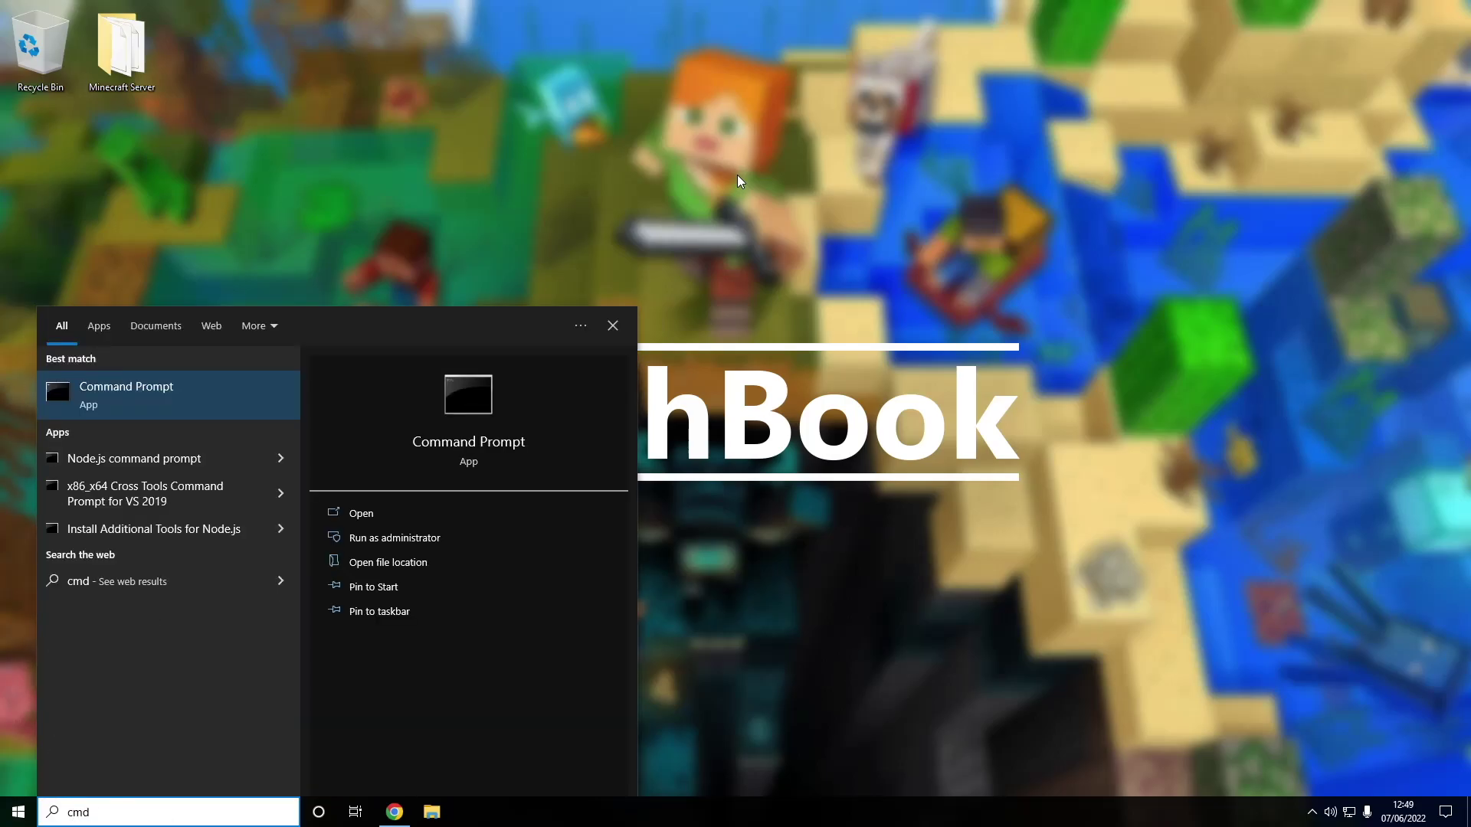
key("Return")
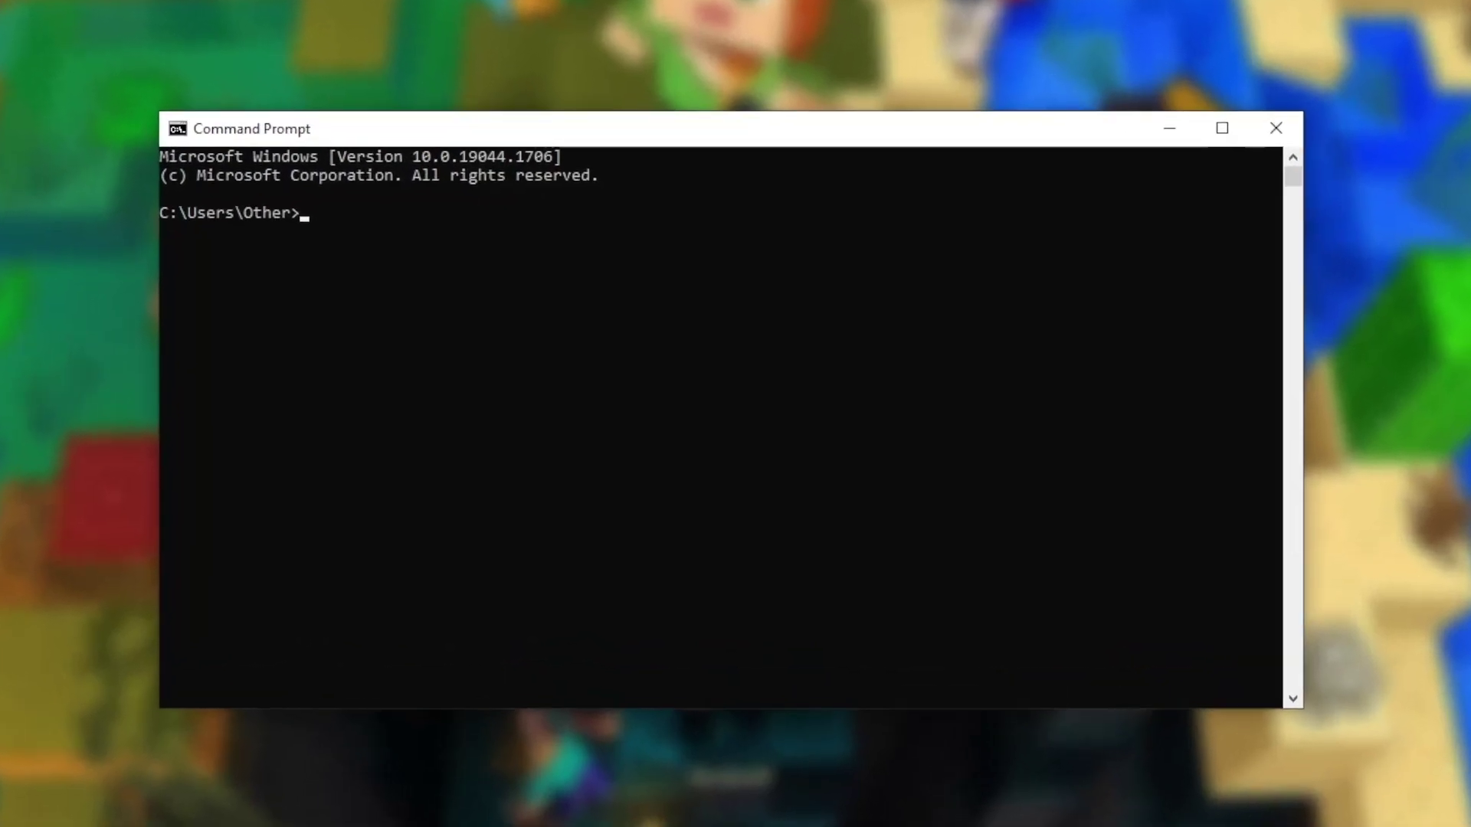
type("ipconfig")
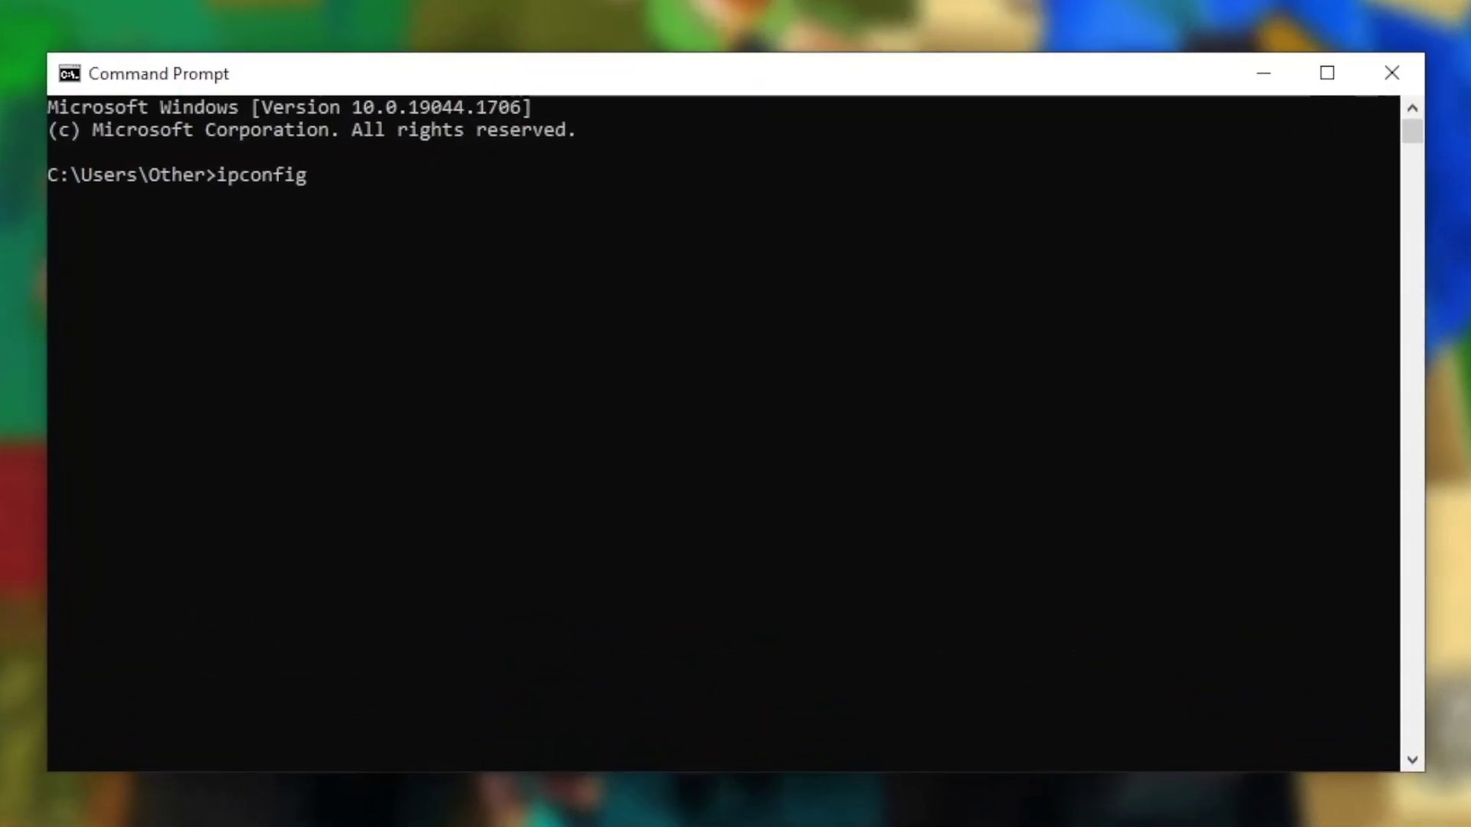
key("Return")
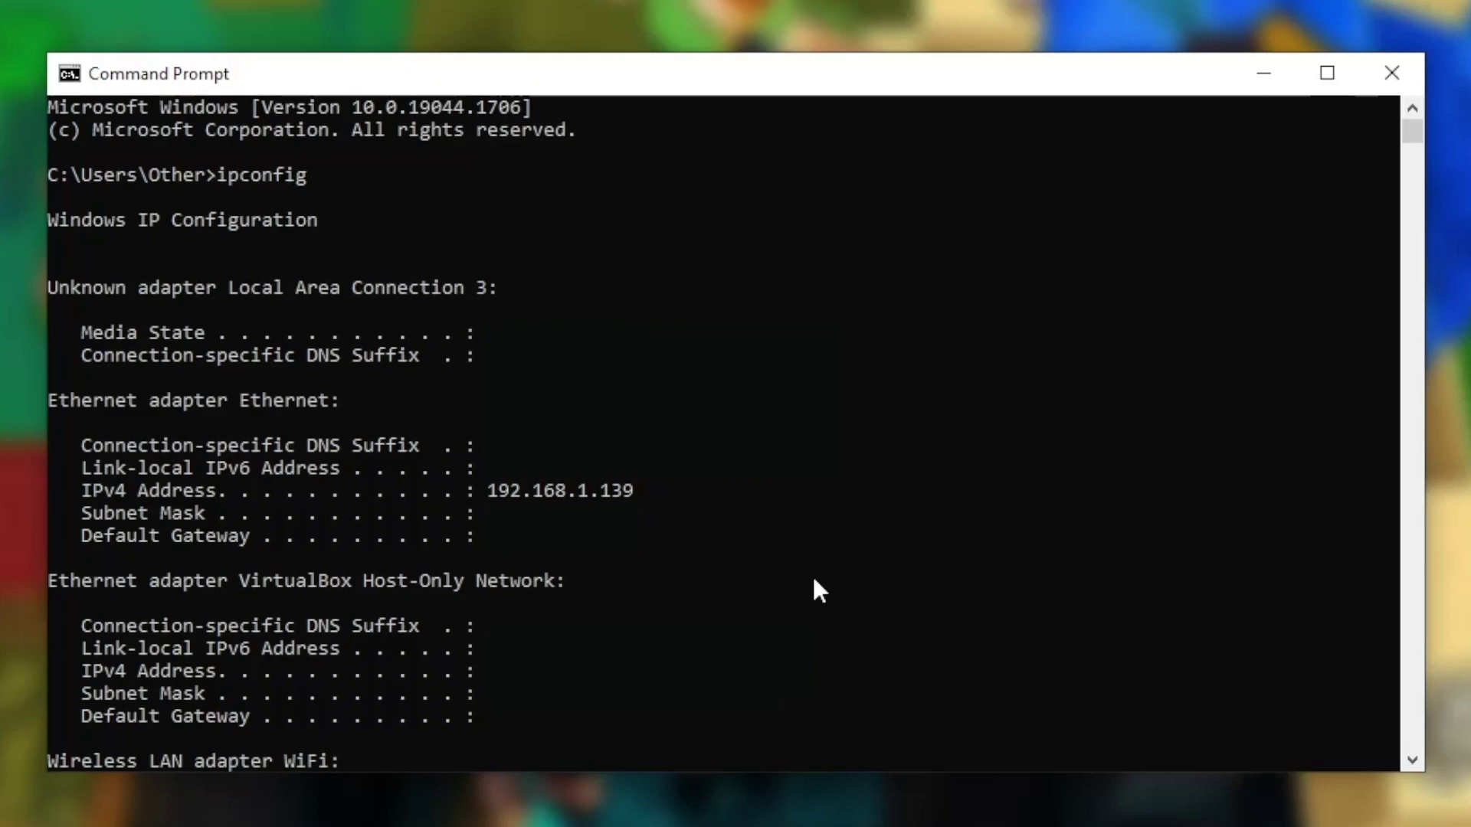
Copy the IPv4 address 192.168.1.139 from the ipconfig output.
left_click(632, 601)
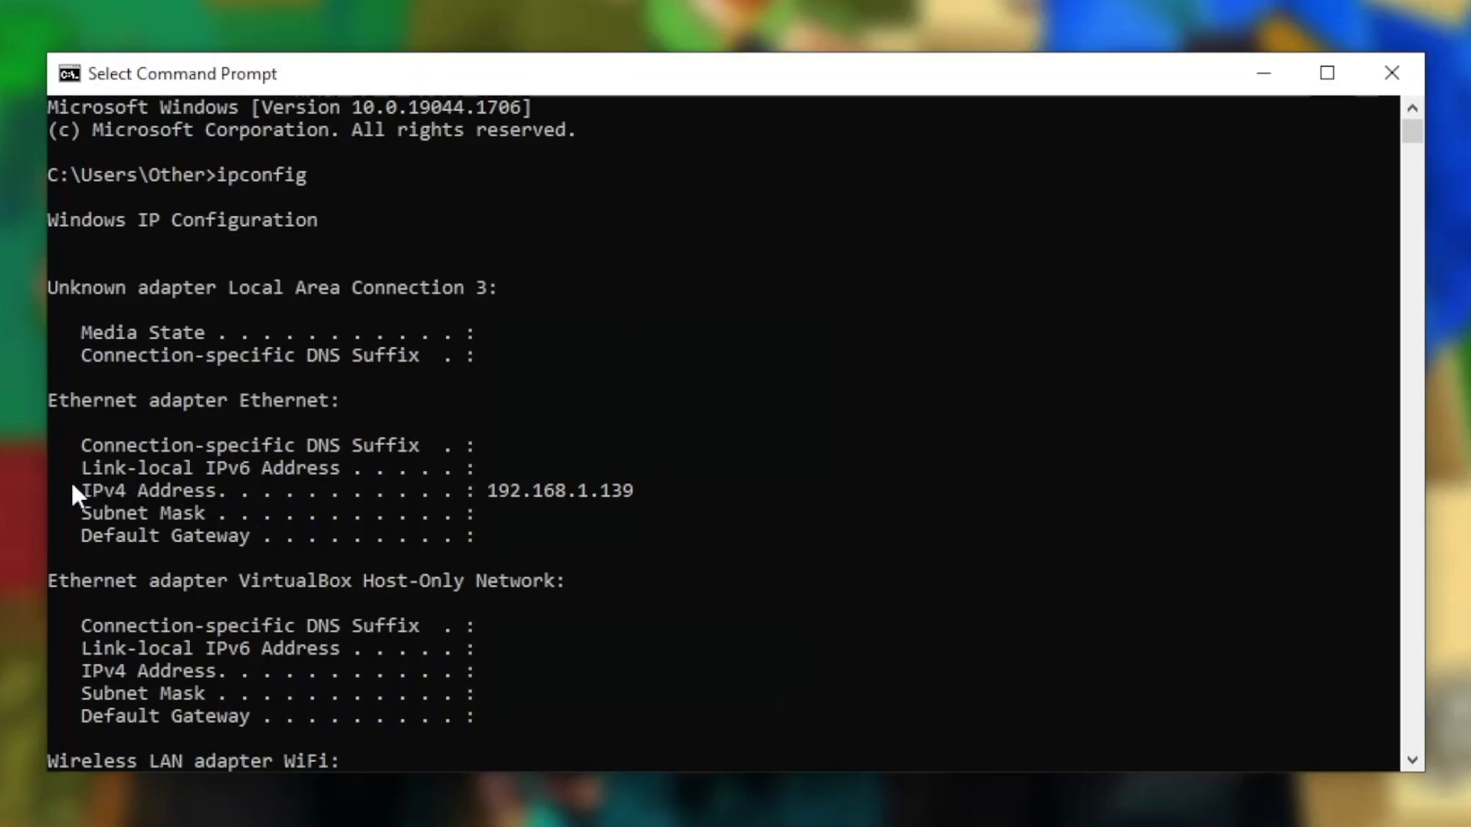
left_click_drag(71, 490, 634, 494)
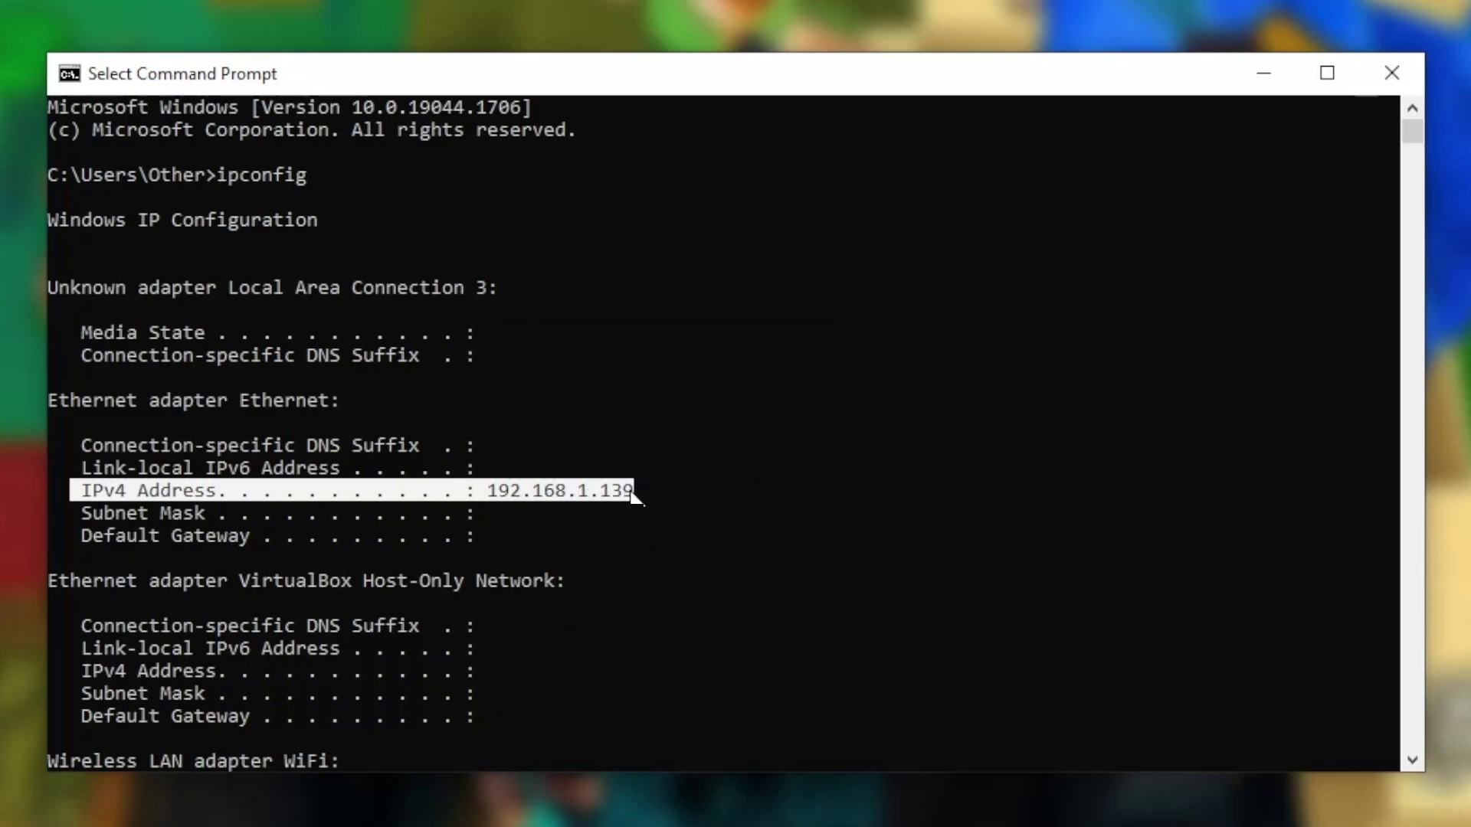
left_click_drag(638, 492, 494, 495)
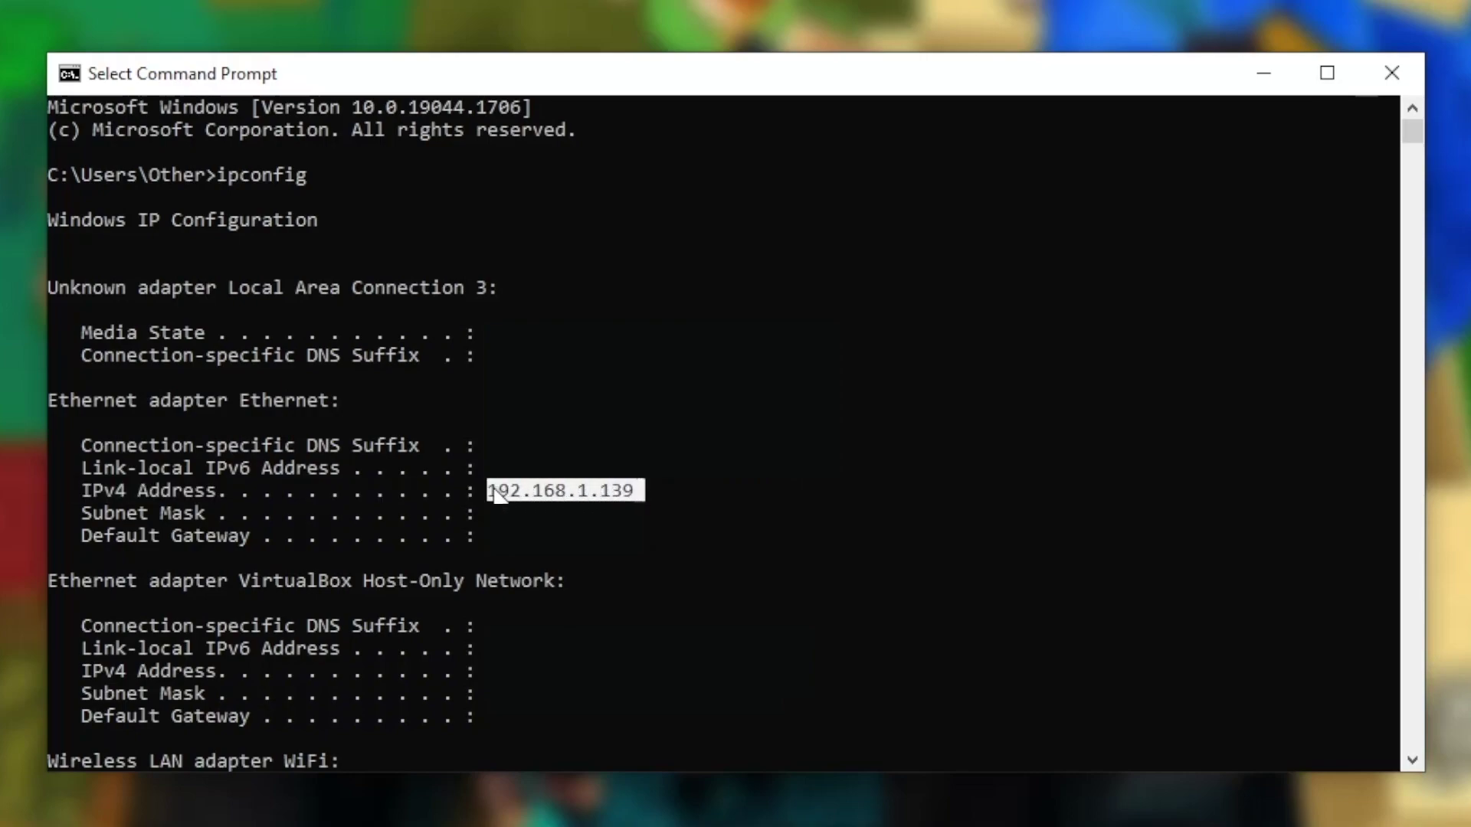
key("ctrl+c")
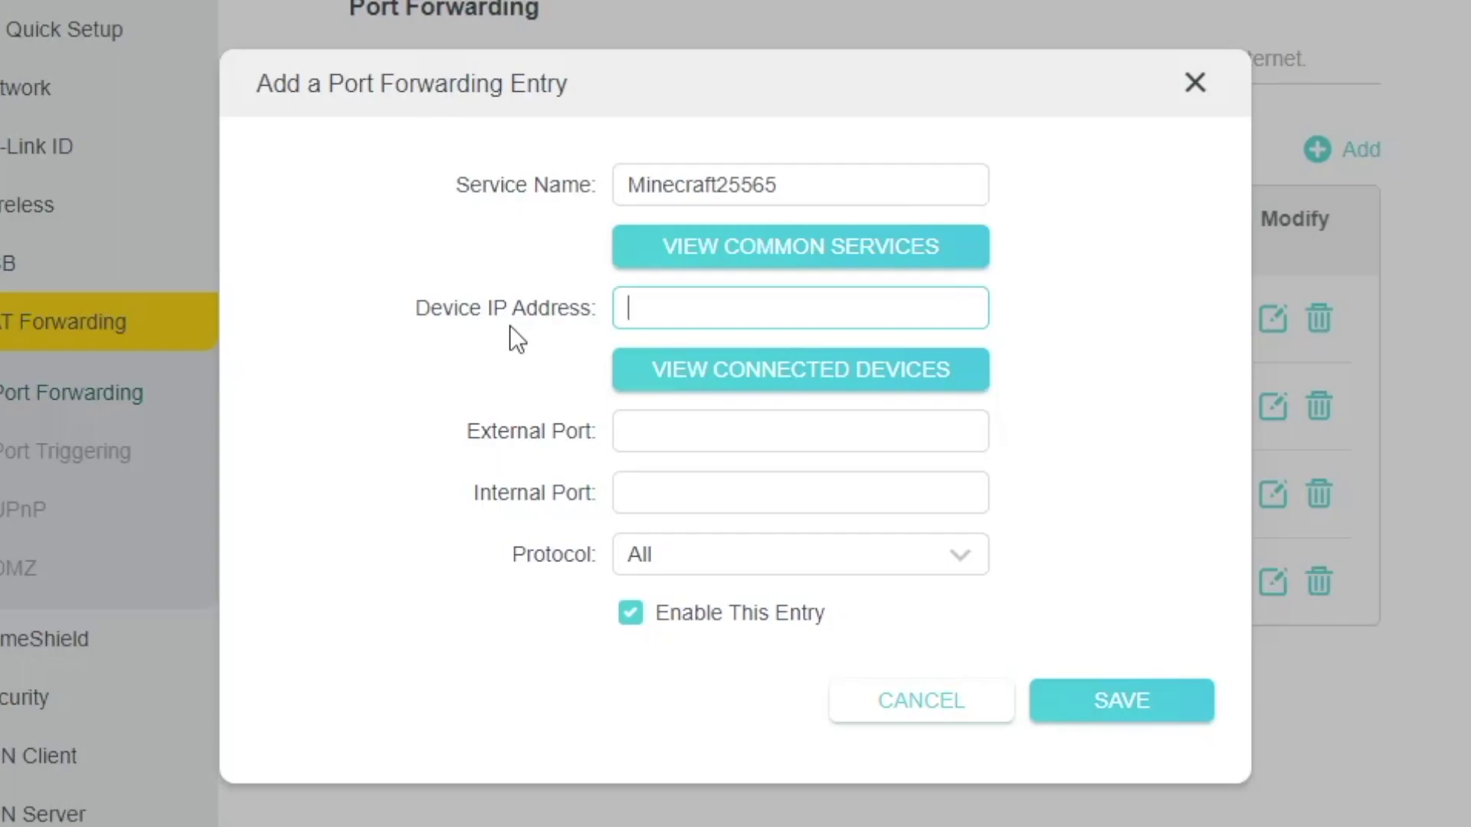
Paste 192.168.1.139 as the device IP and enter external port 25565.
key("ctrl+v")
left_click_drag(466, 431, 549, 438)
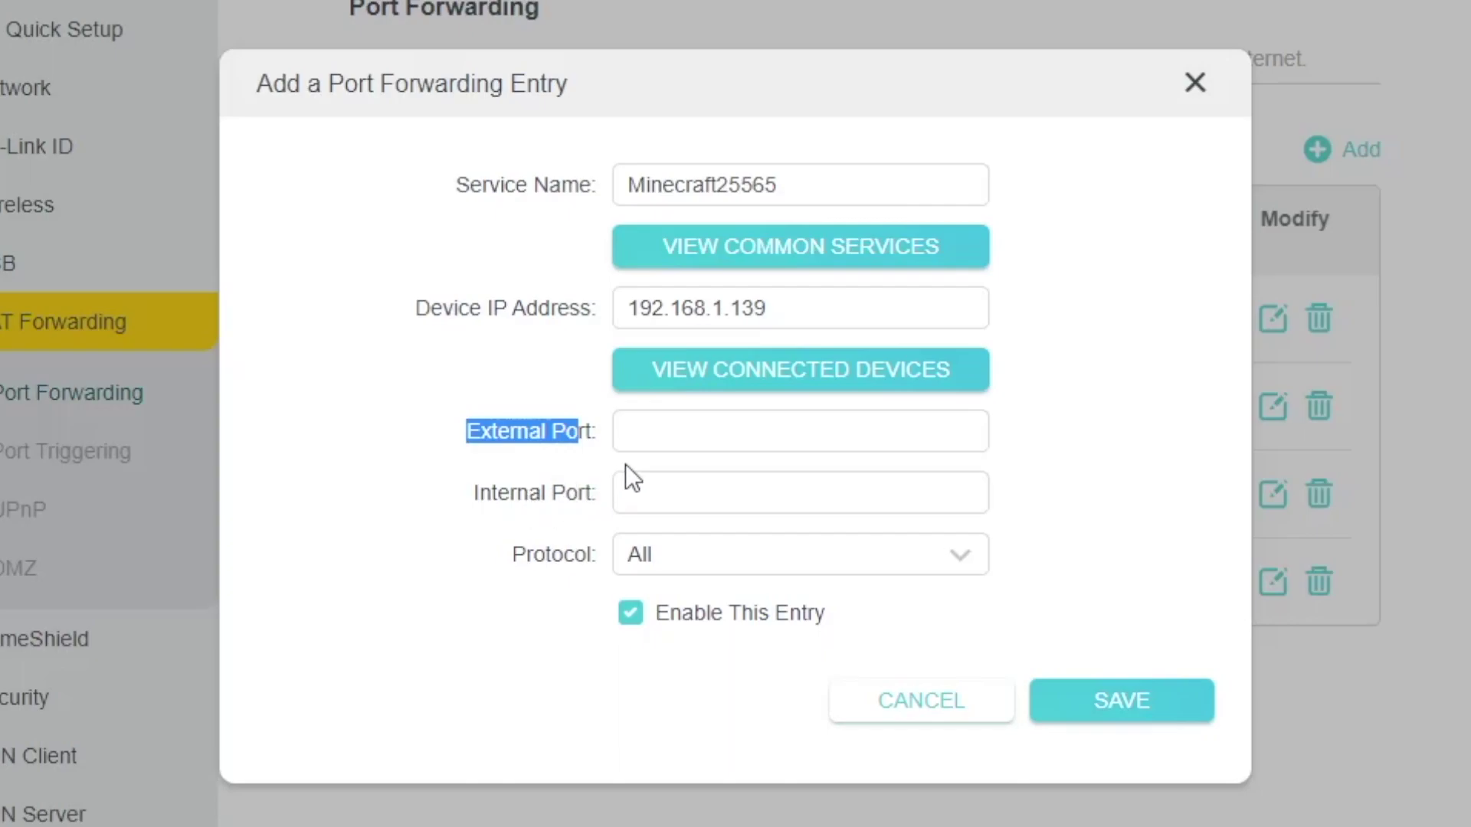
left_click(648, 428)
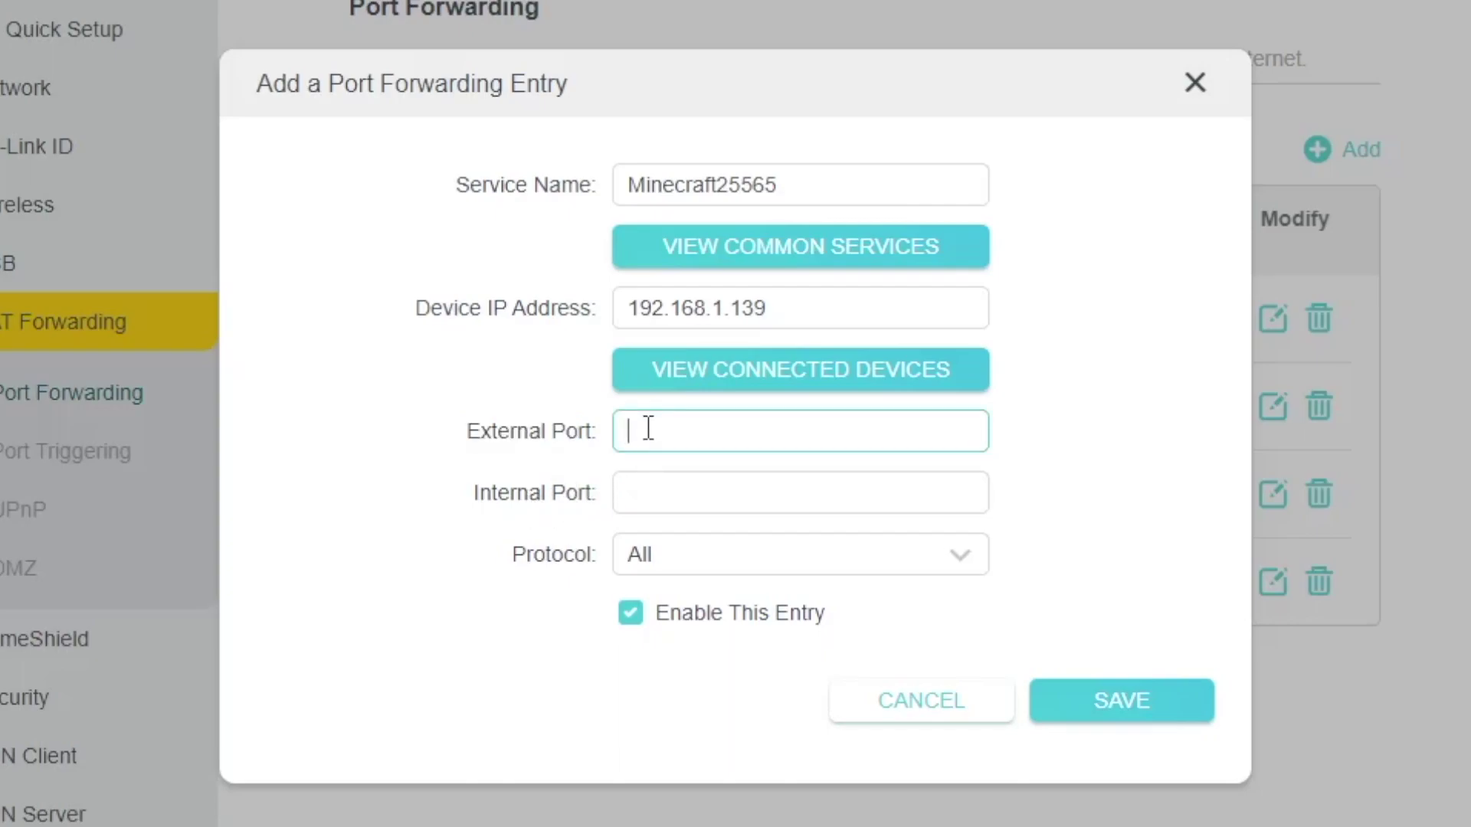
type("25565")
Set internal port 25565 and trim the external port back to just 25565.
left_click(655, 491)
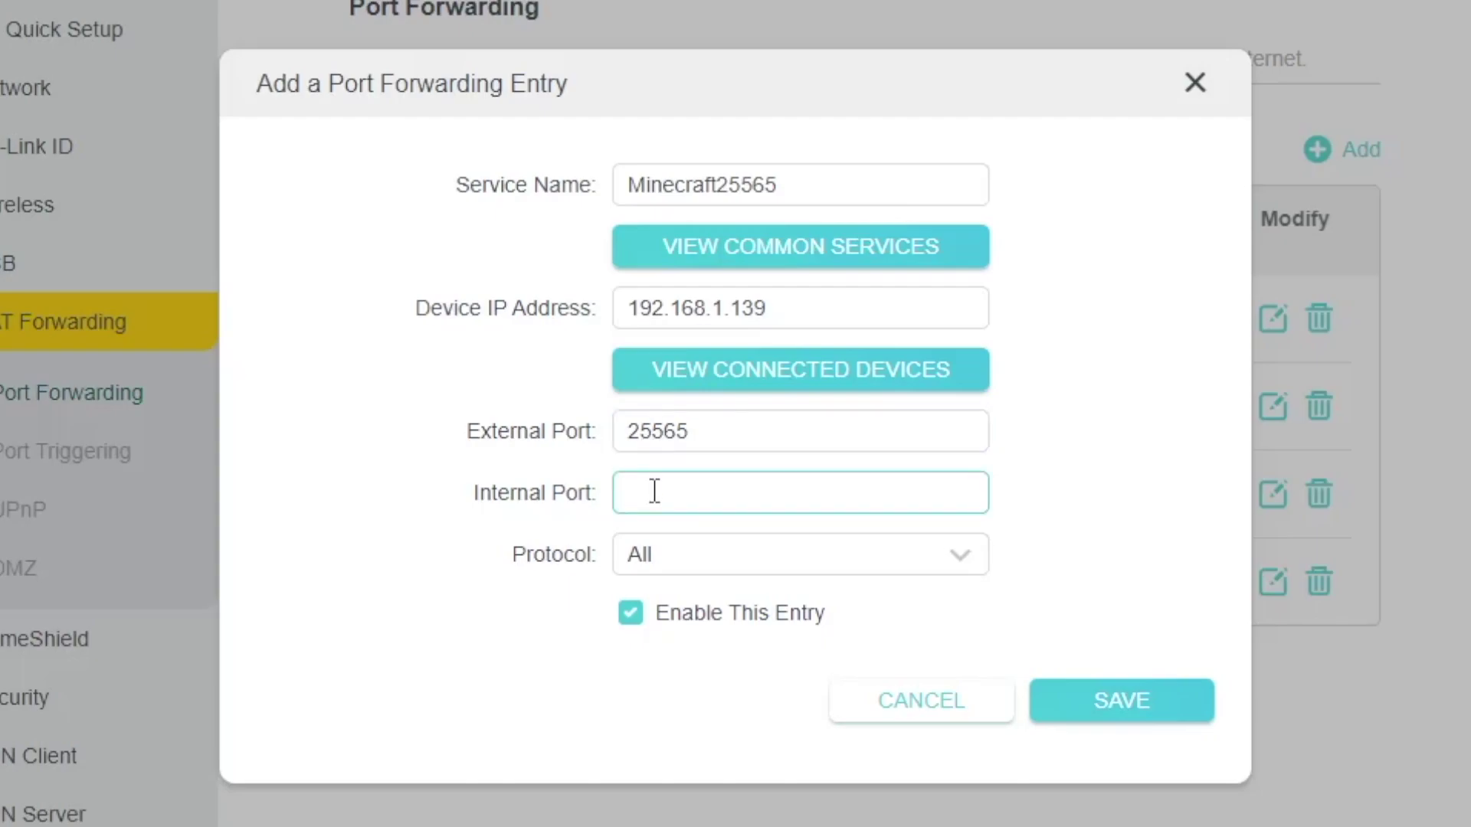
type("25565")
left_click(739, 433)
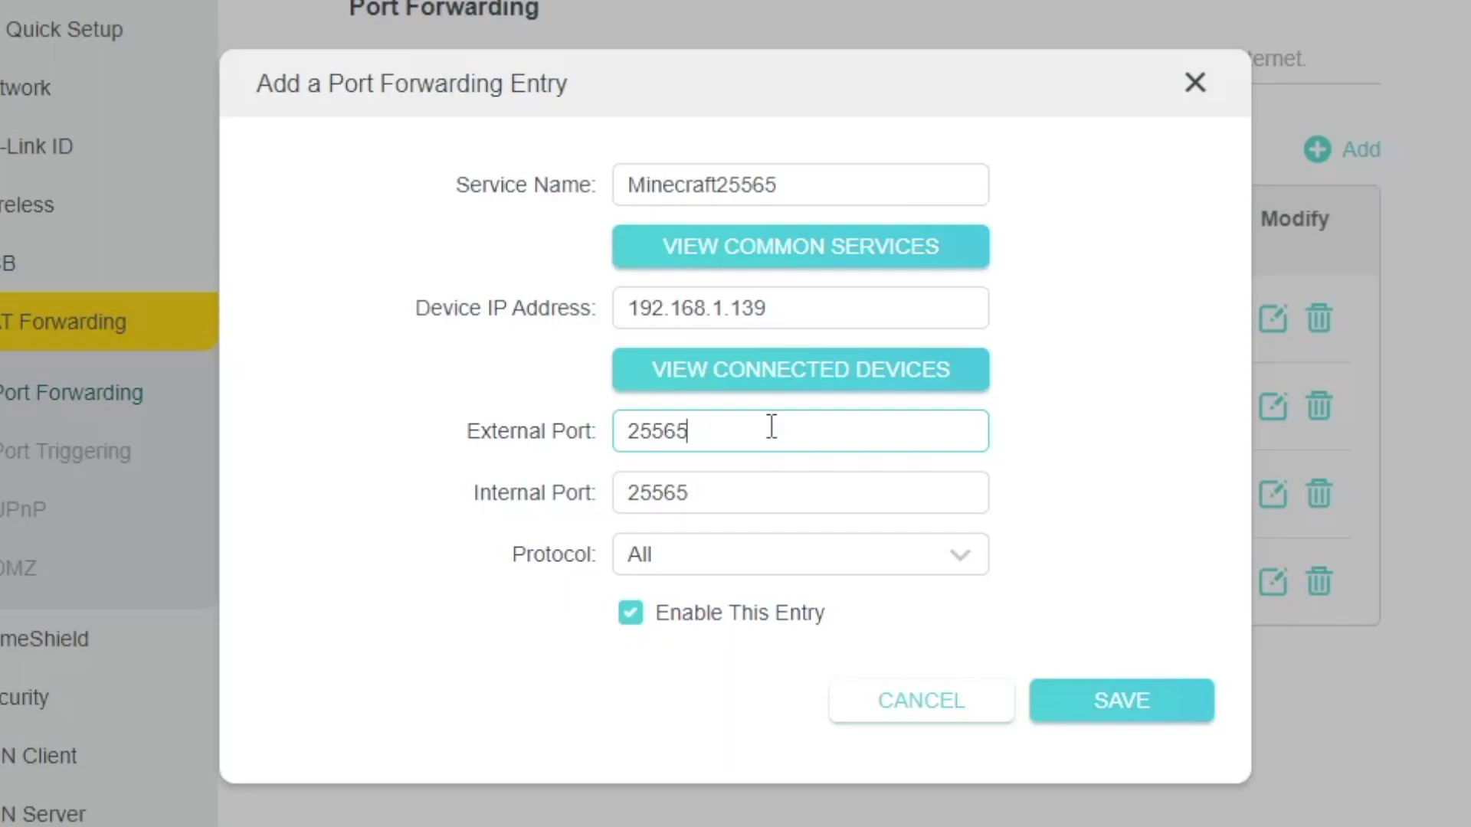
type("-25565")
left_click_drag(775, 434, 688, 434)
key("BackSpace")
Keep the protocol at All after briefly trying TCP, and save the 25565 forwarding entry.
left_click(675, 563)
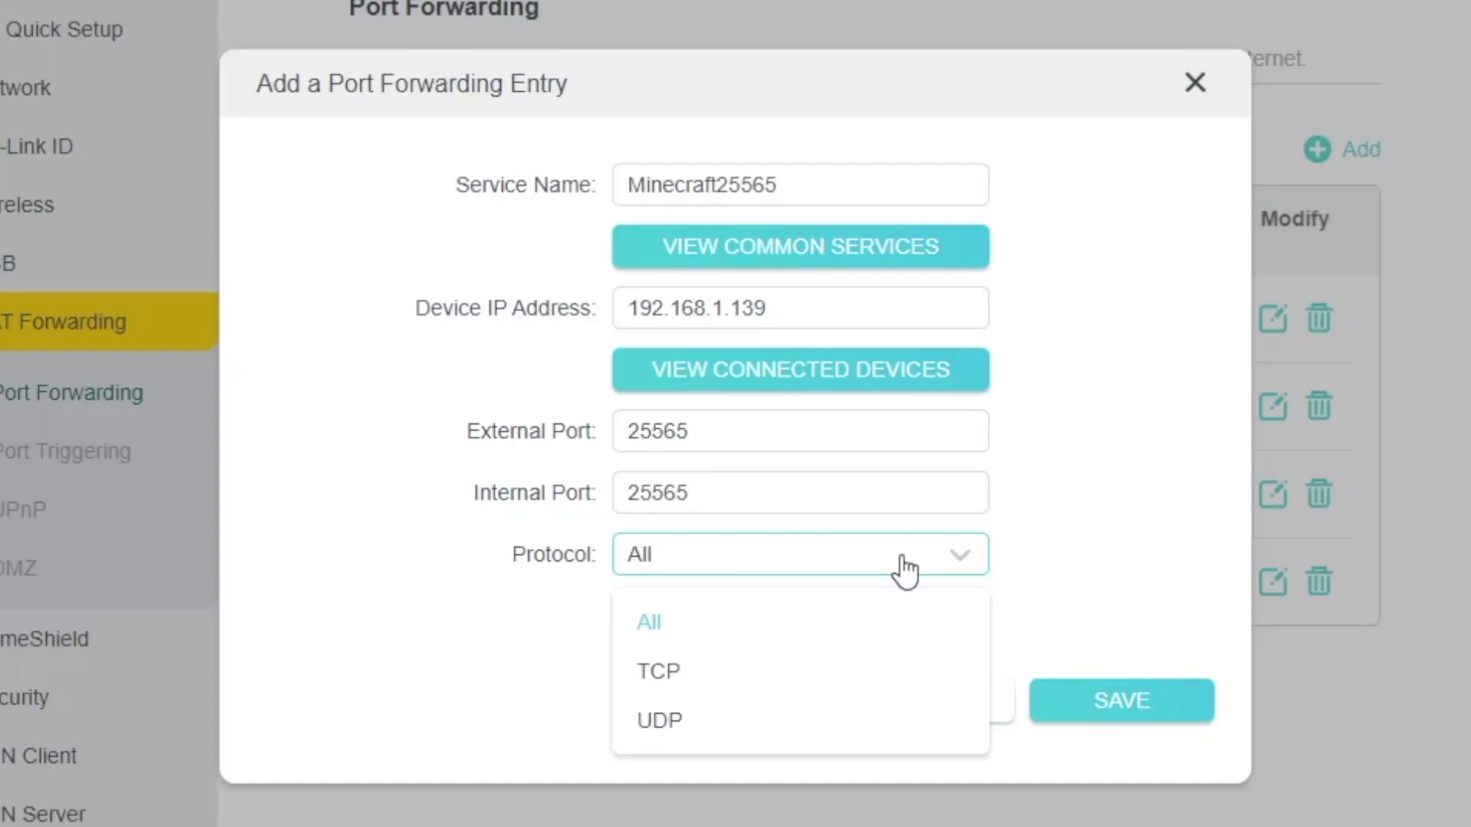
left_click(734, 682)
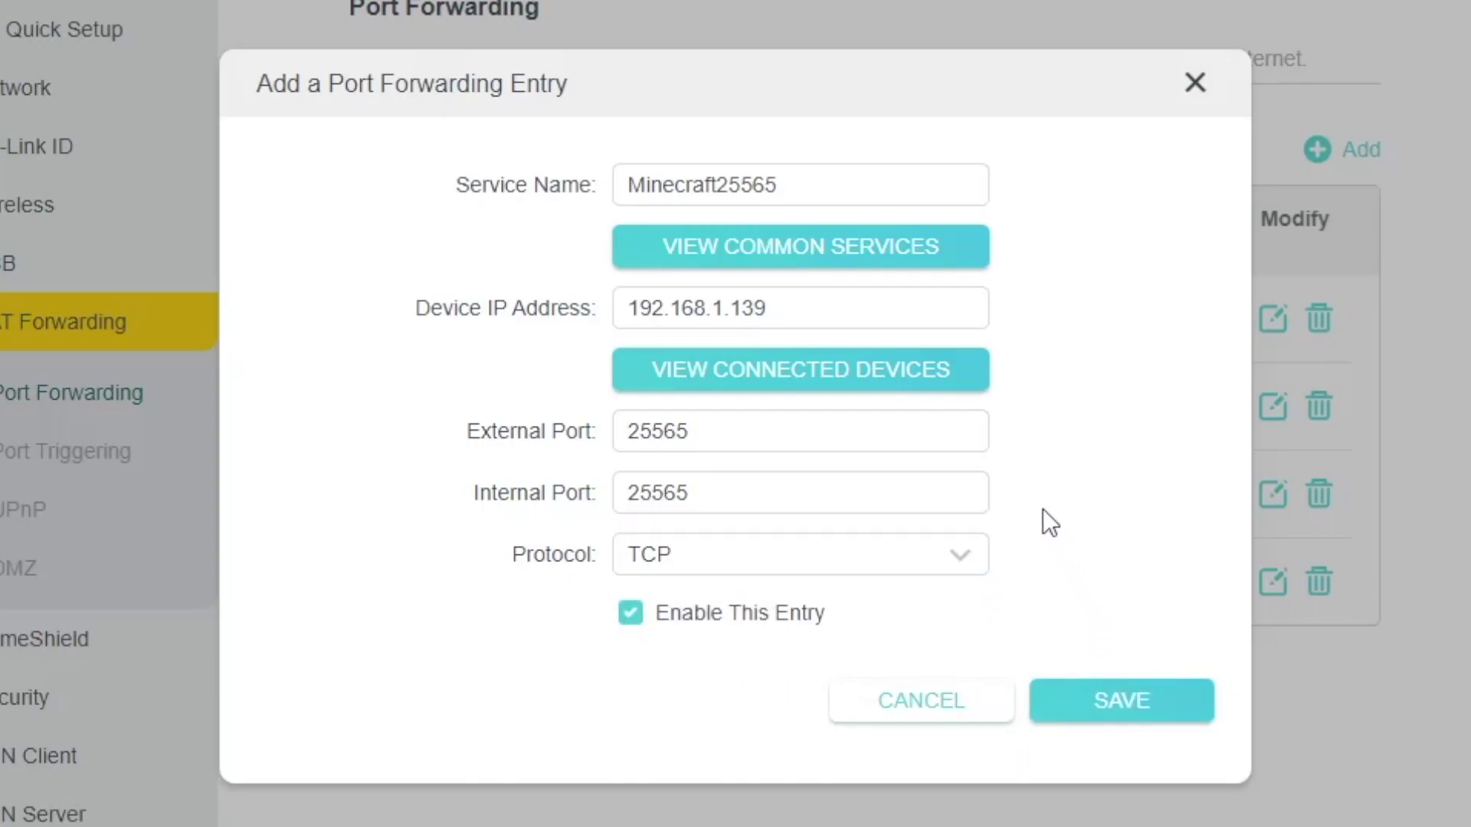
left_click(849, 555)
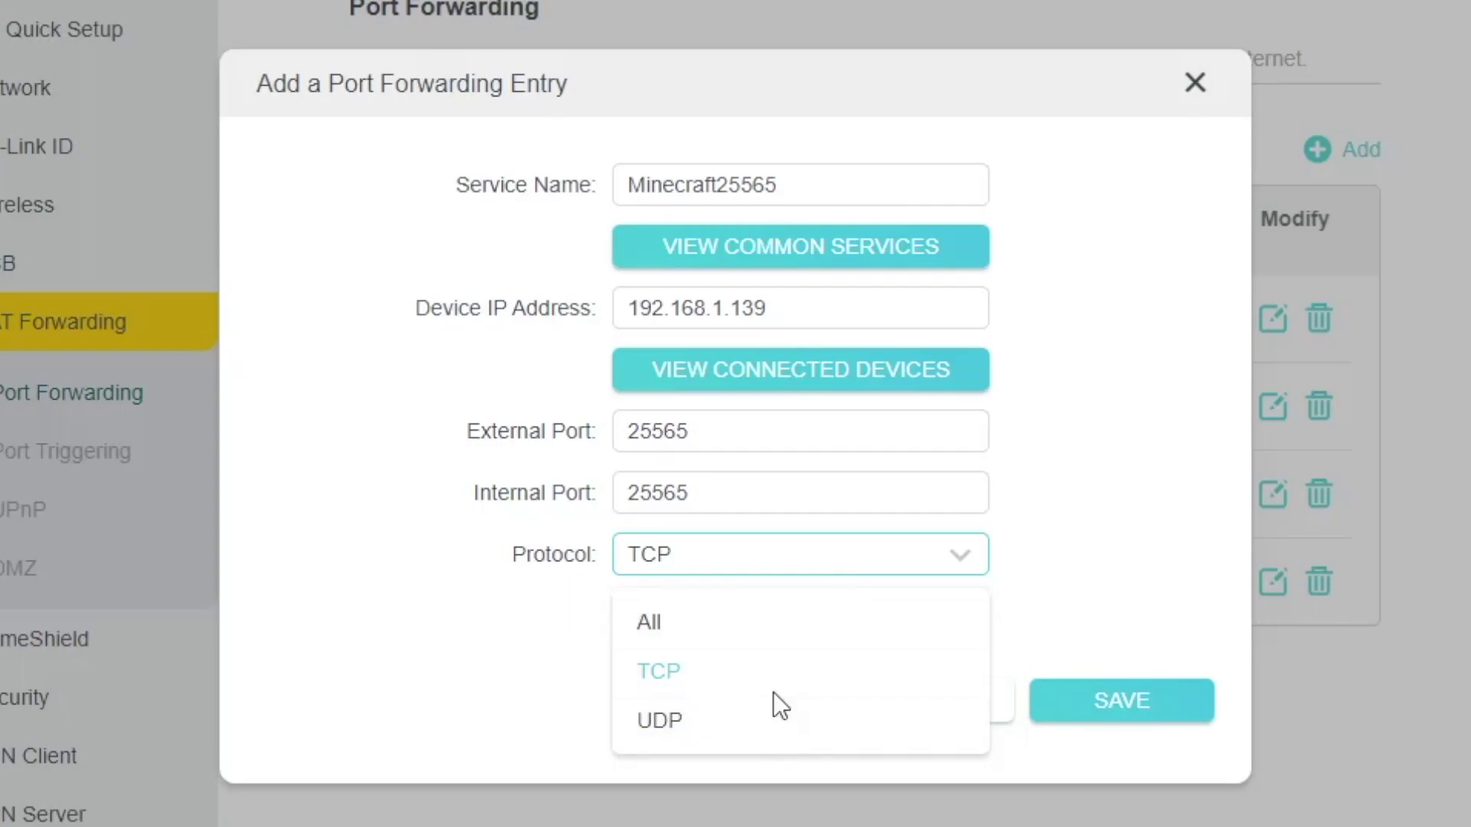
left_click(783, 639)
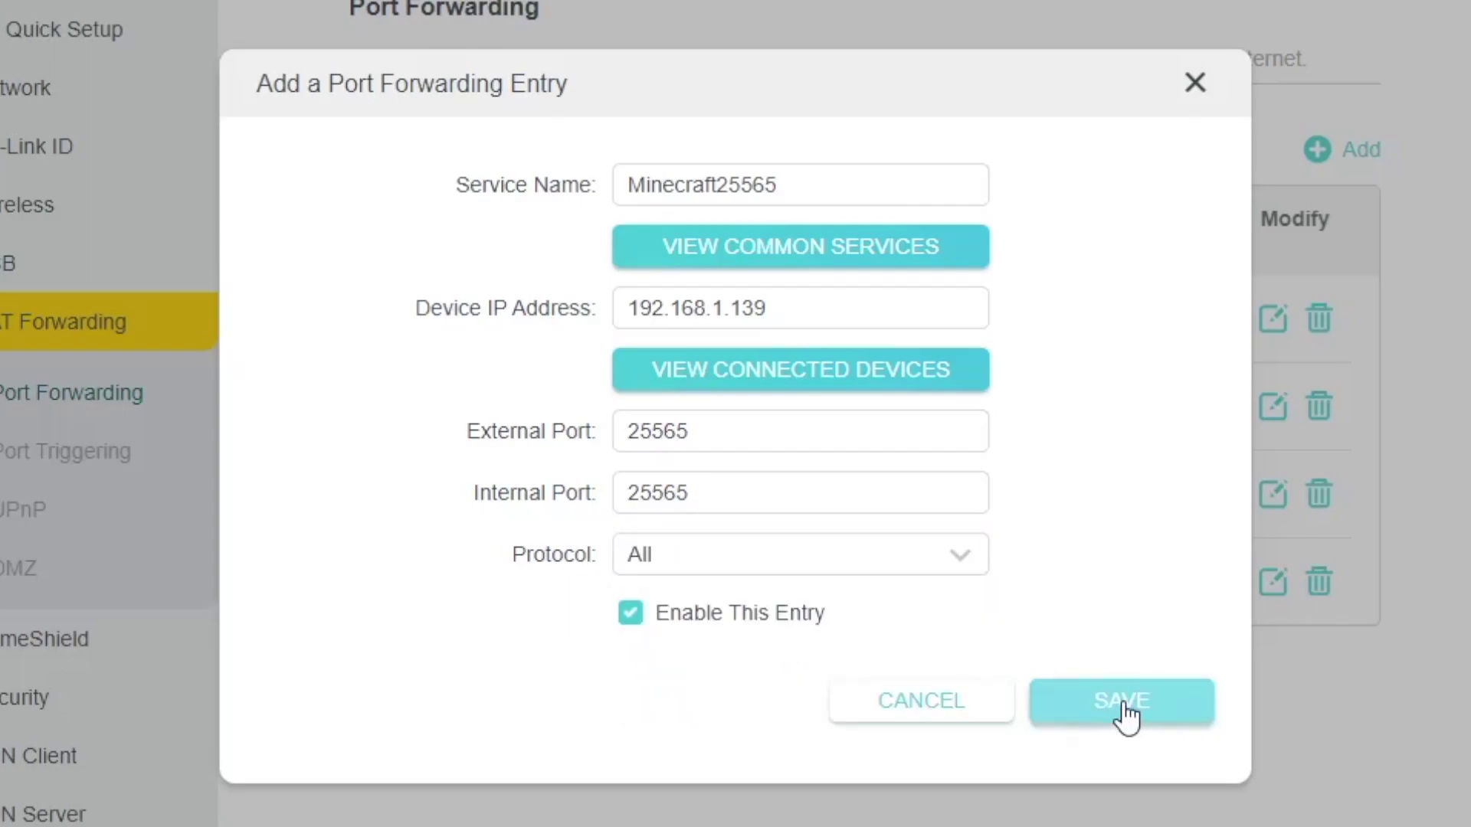
left_click(1125, 706)
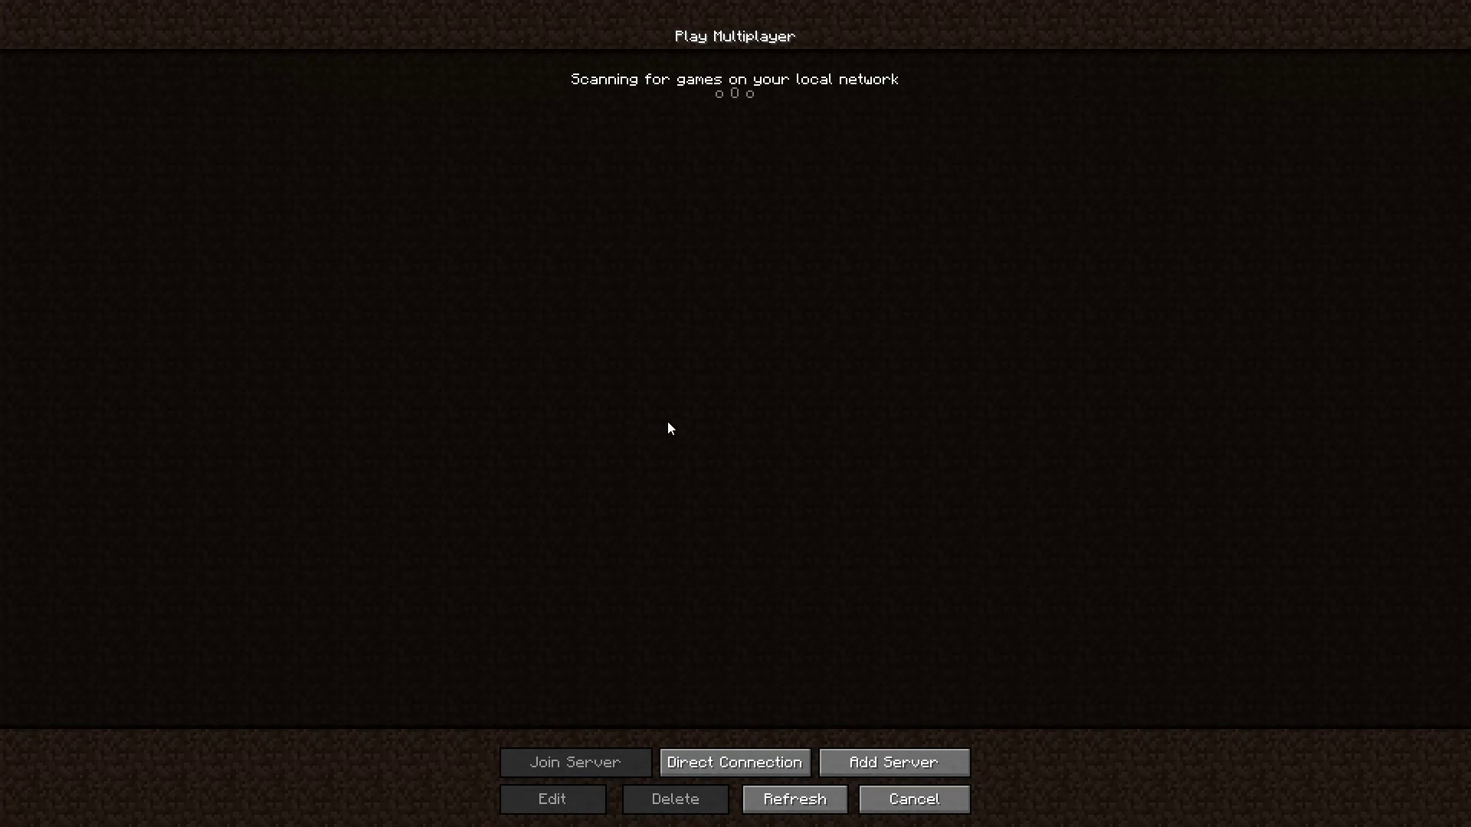
left_click(880, 766)
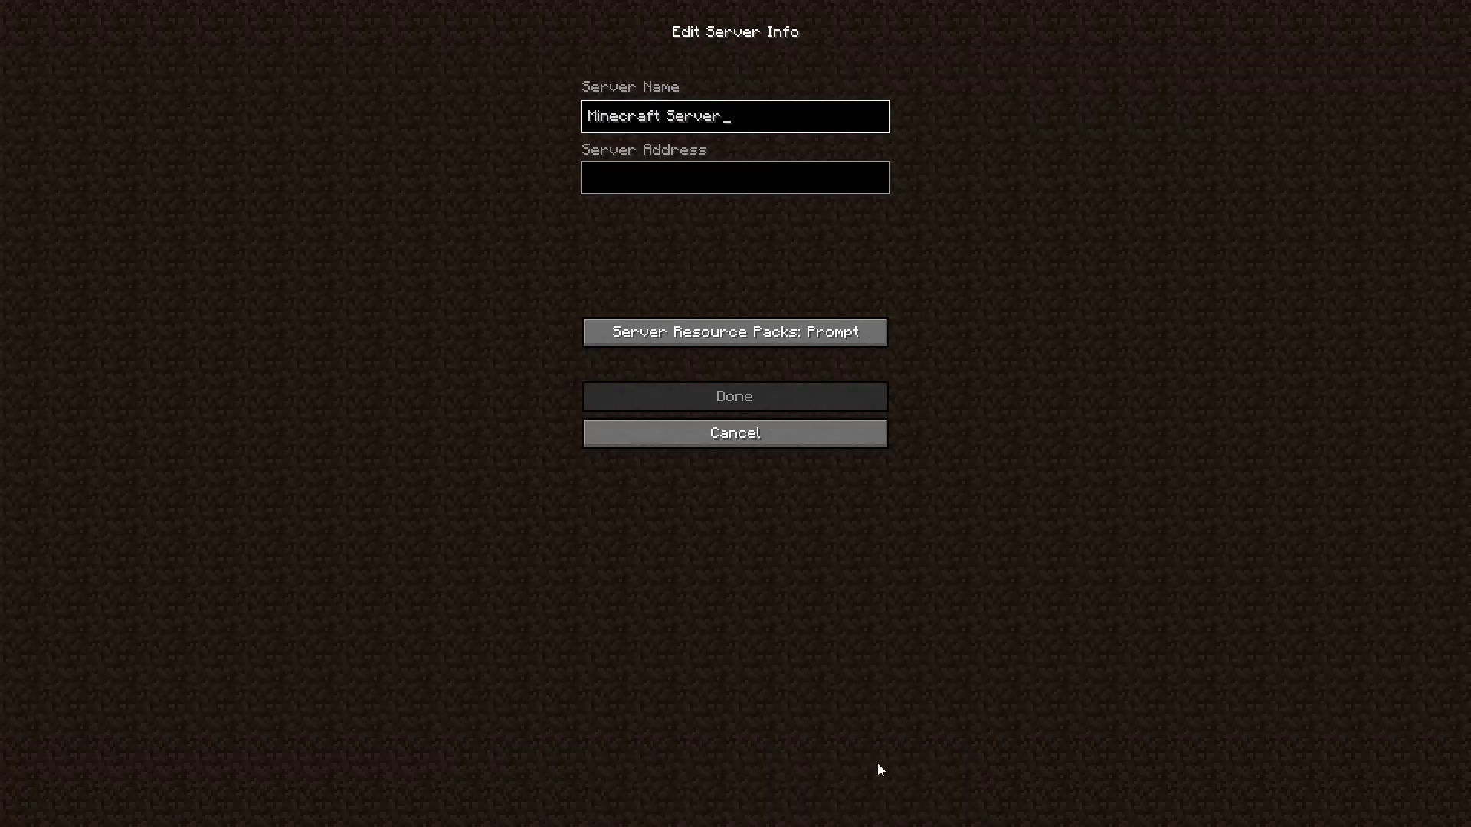
left_click(677, 188)
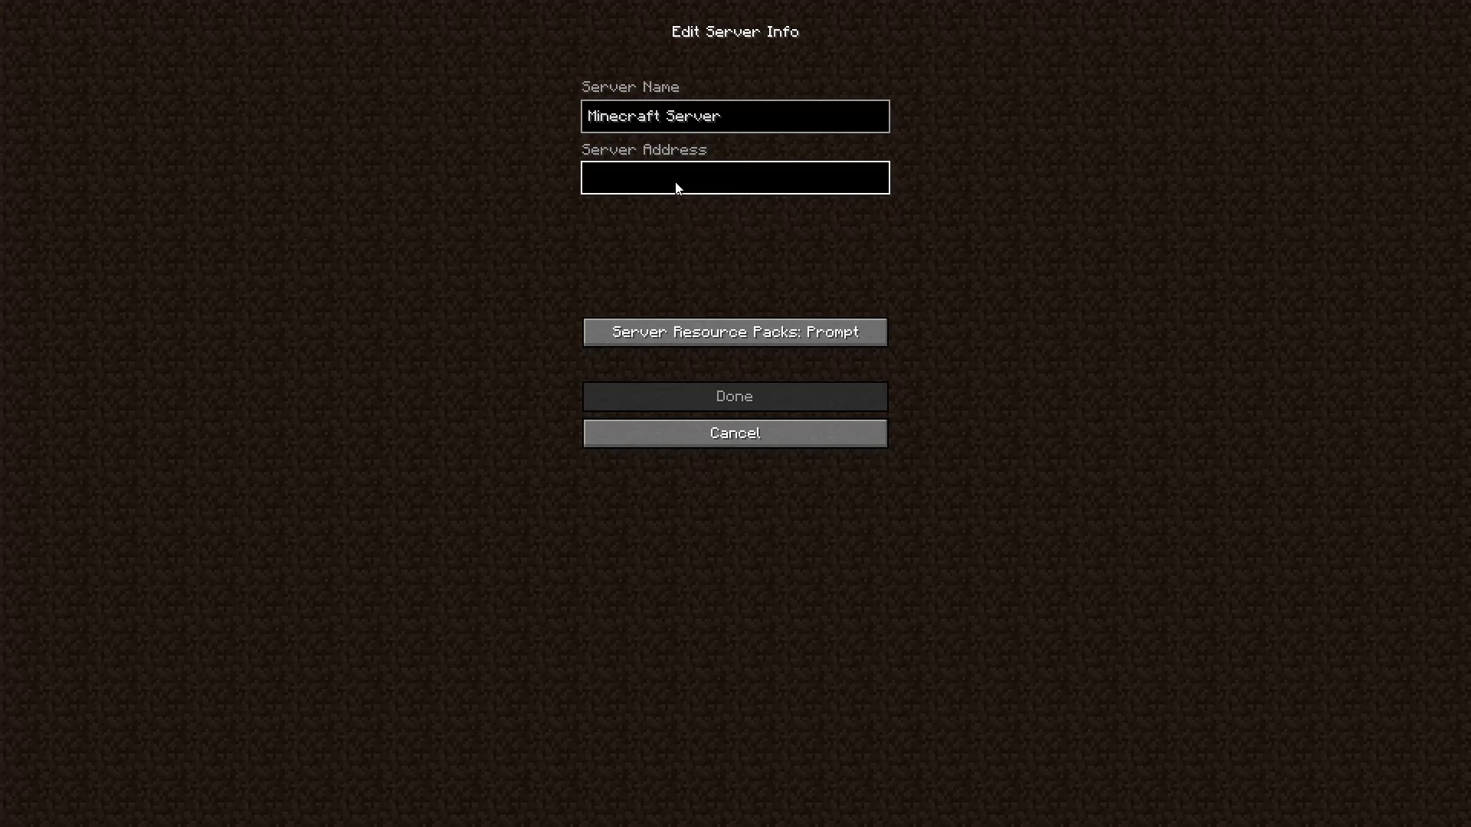
type("localhost:")
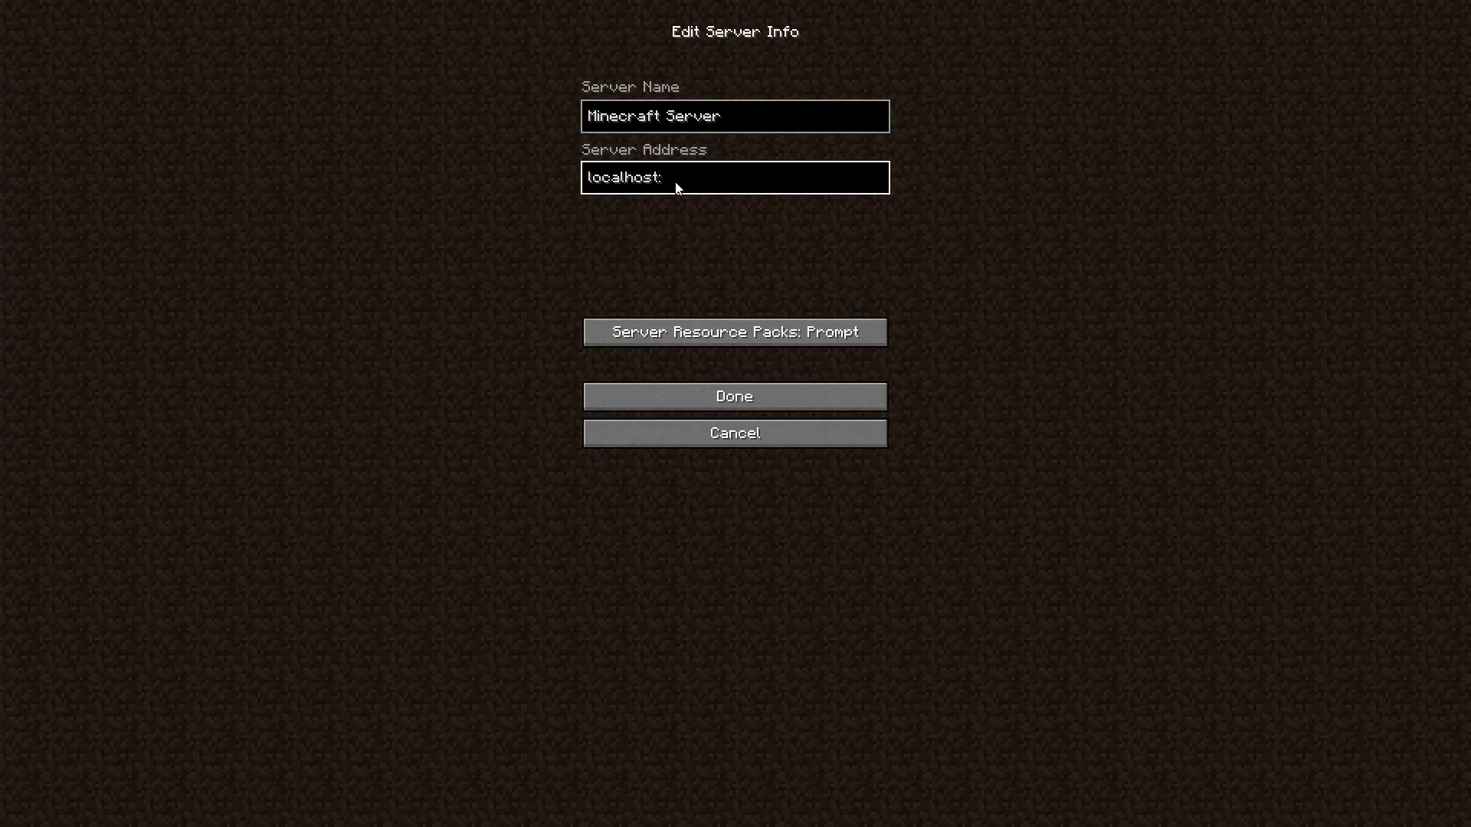
type("25565")
key("BackSpace")
key("BackSpace")
key("BackSpace")
key("BackSpace")
key("BackSpace")
type("23456")
key("ctrl+a")
key("BackSpace")
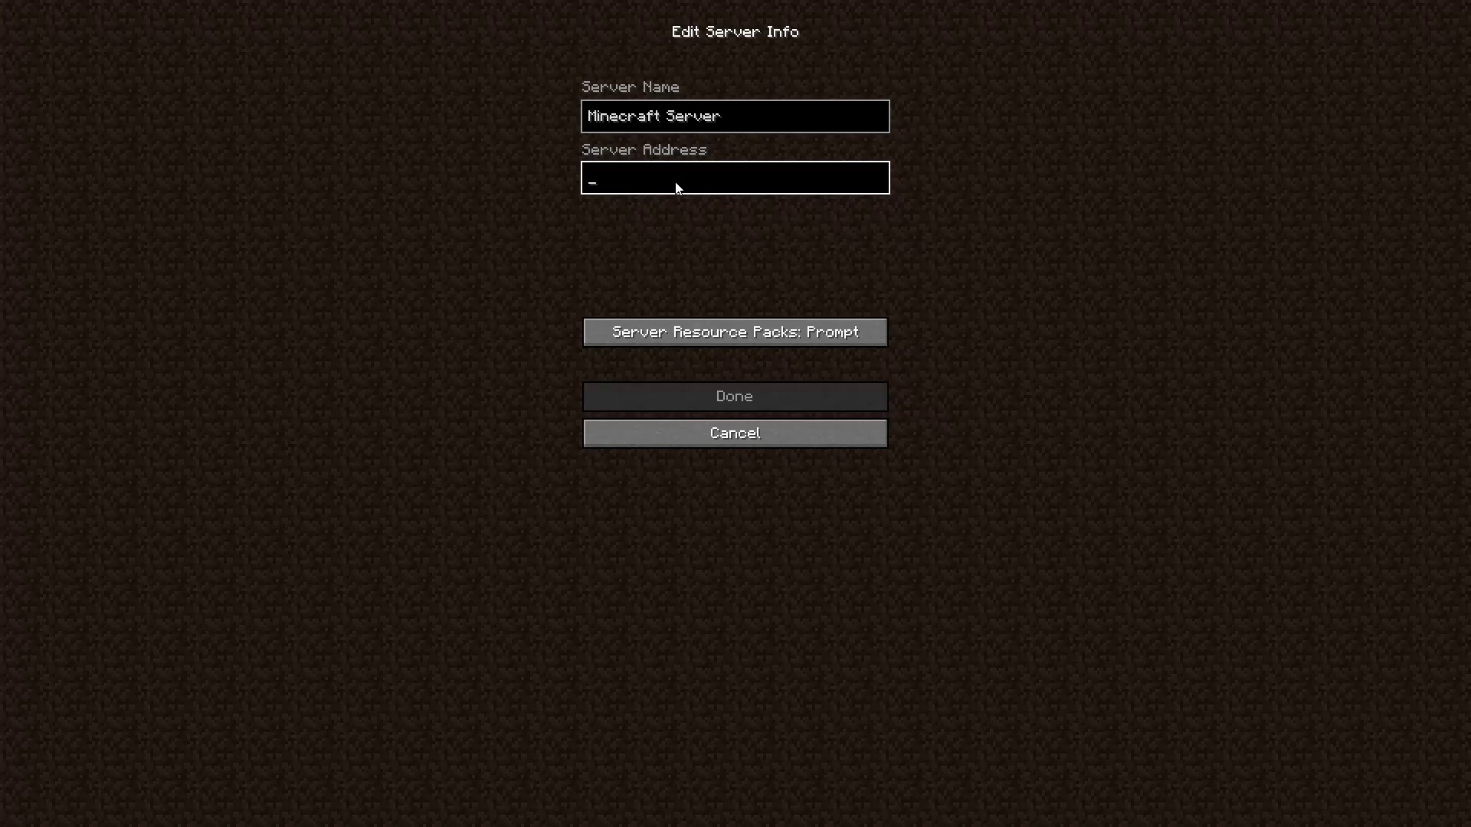
type("154.65.87.135")
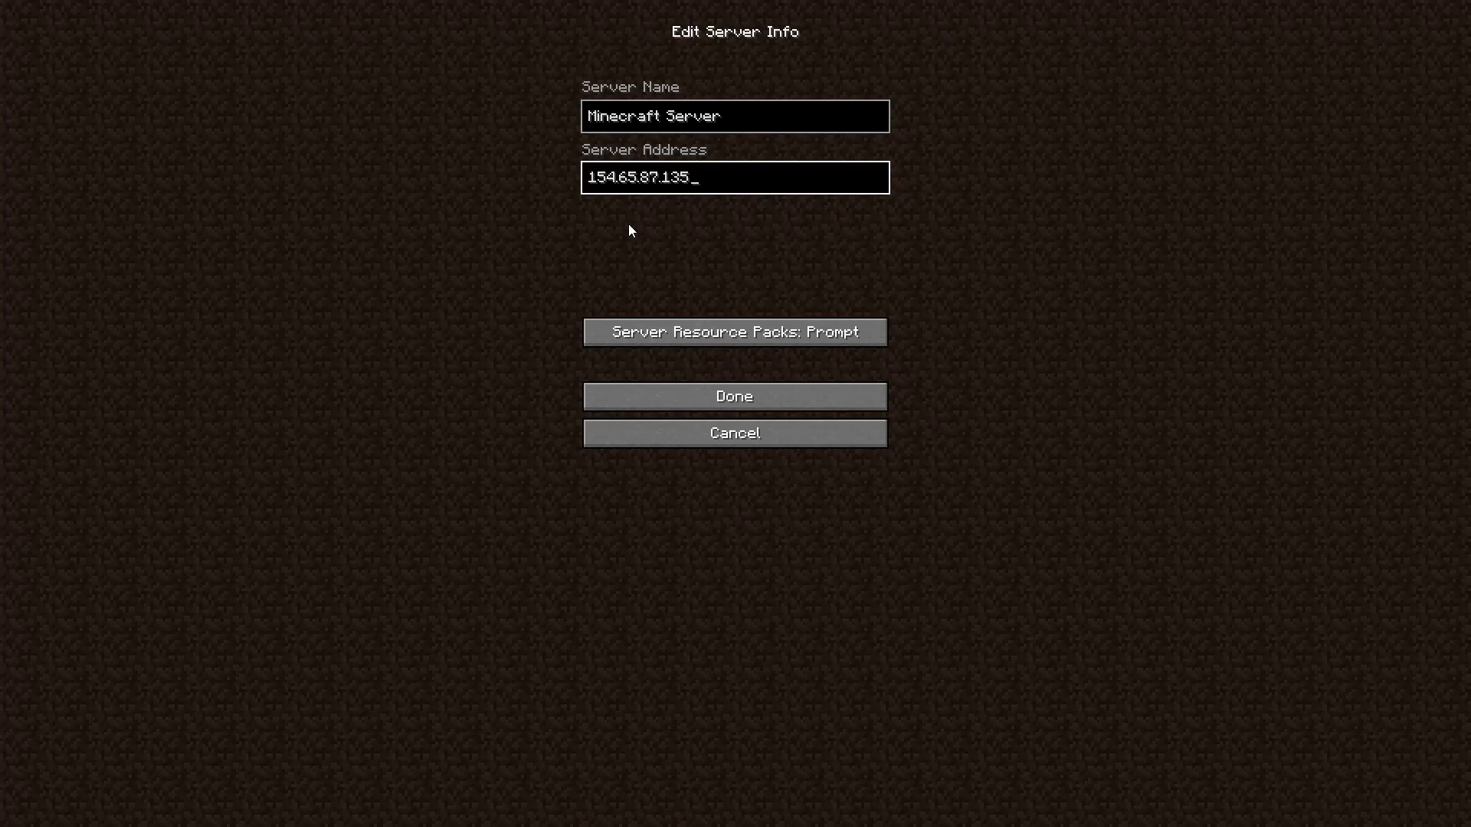
type(":23456")
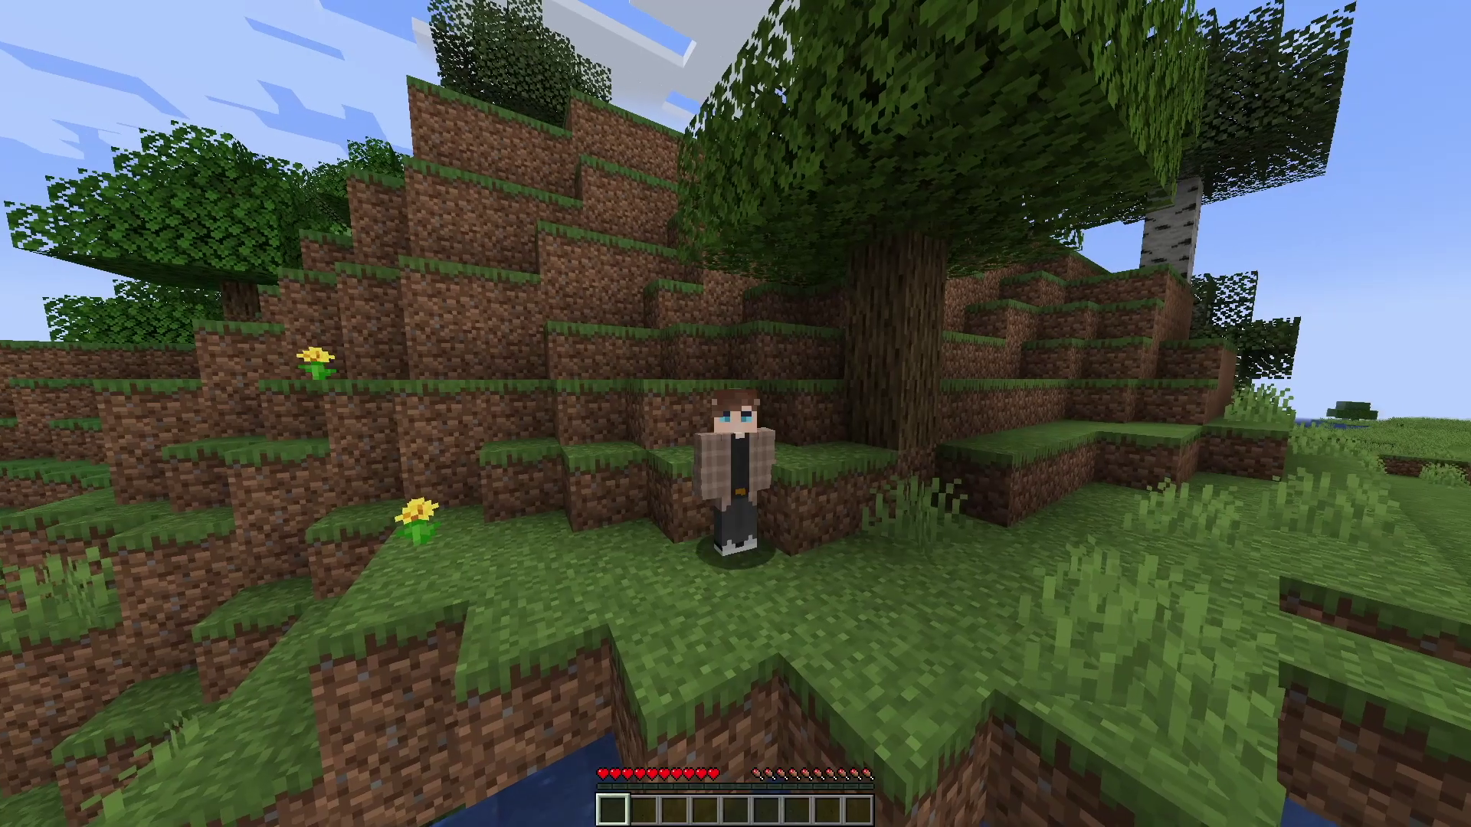